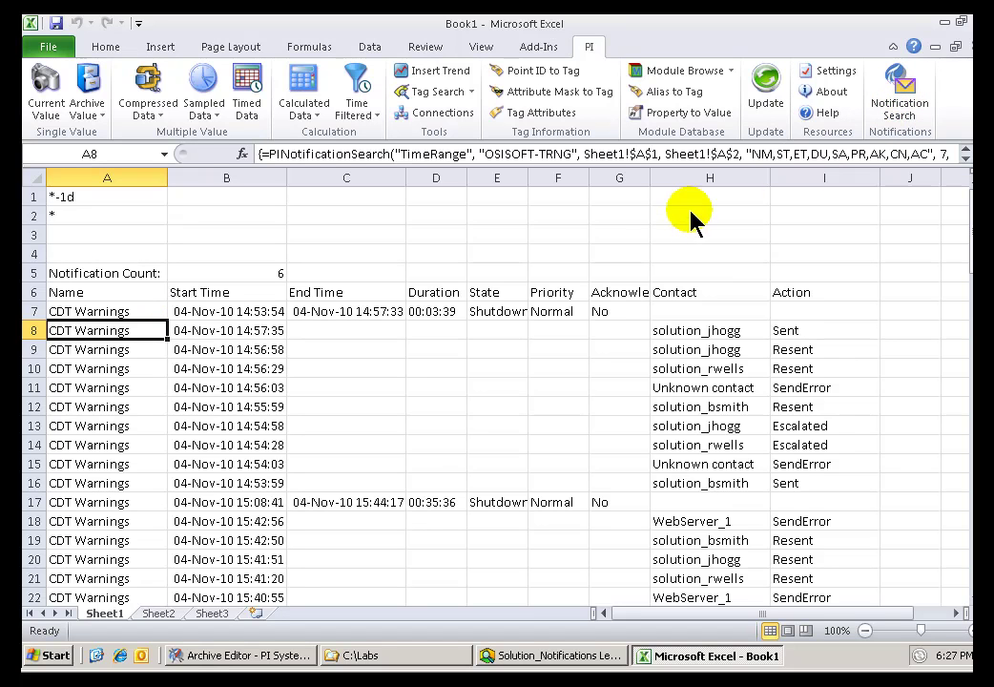
Step: Clear the existing notification search results from cell A5 through the end of the block
left_click(101, 277)
key("ctrl+shift+Down")
key("ctrl+shift+Right")
key("Delete")
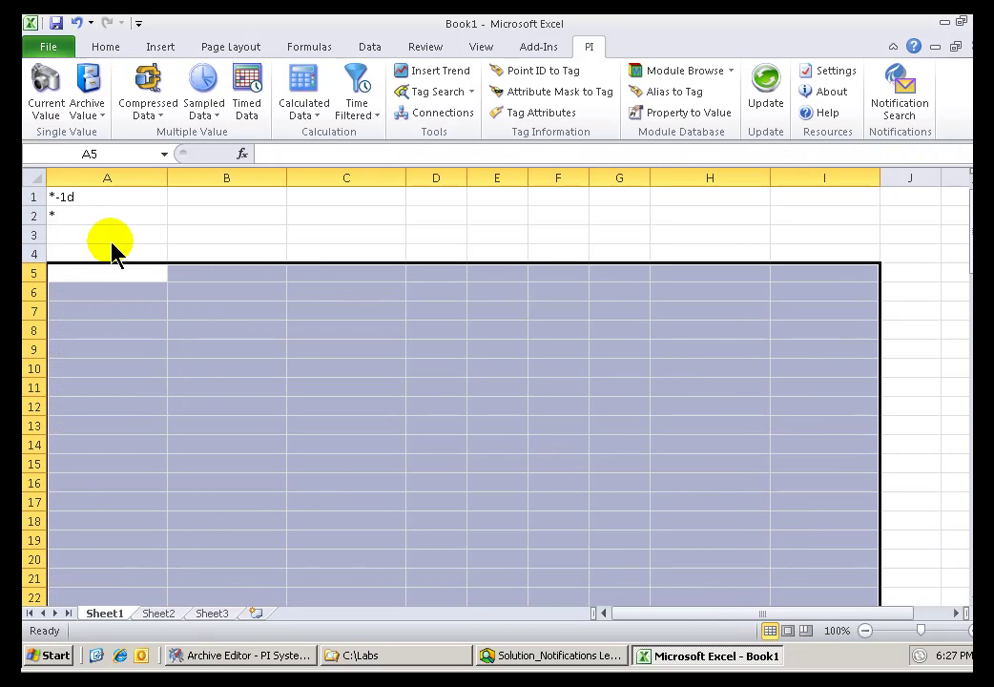
Step: Start a notification search from cell A5 and set it to view Recent notifications
left_click(86, 234)
left_click(77, 259)
left_click(111, 281)
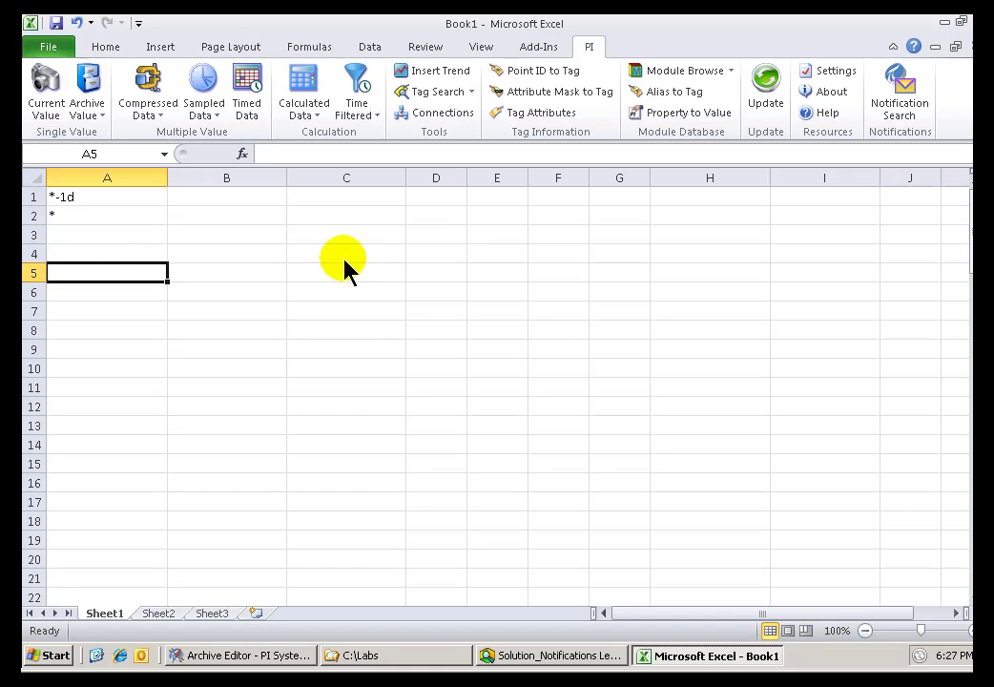
left_click(910, 103)
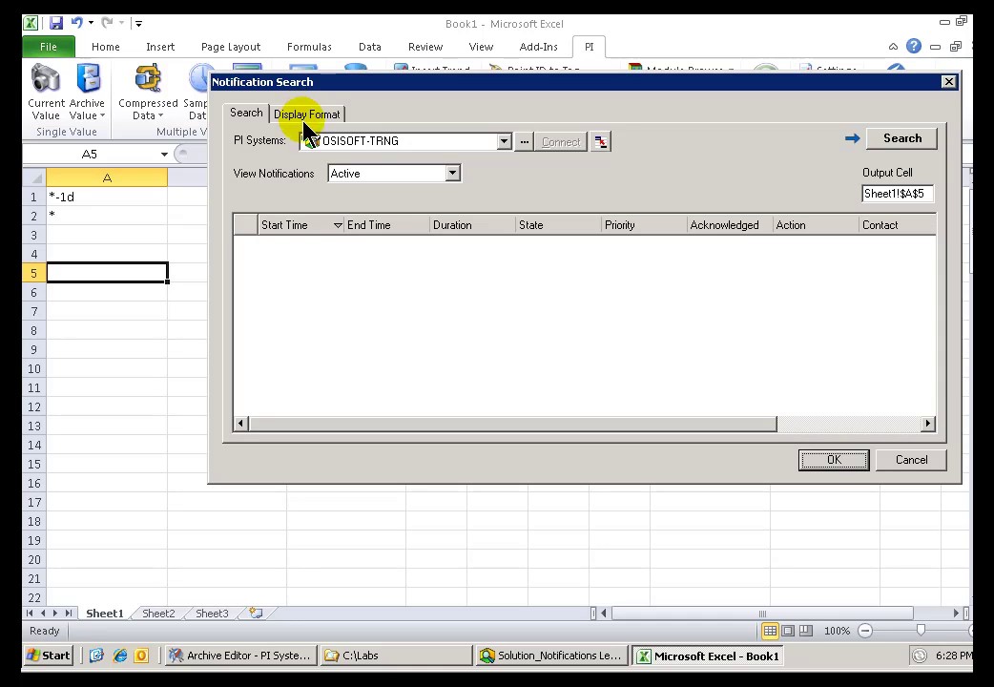
left_click(452, 176)
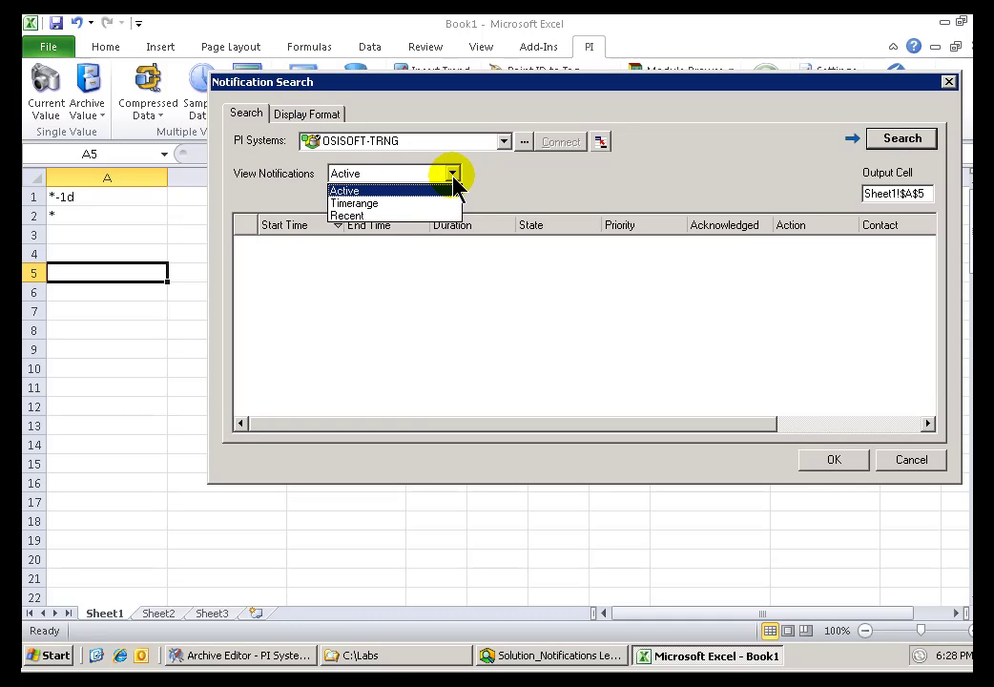
left_click(395, 196)
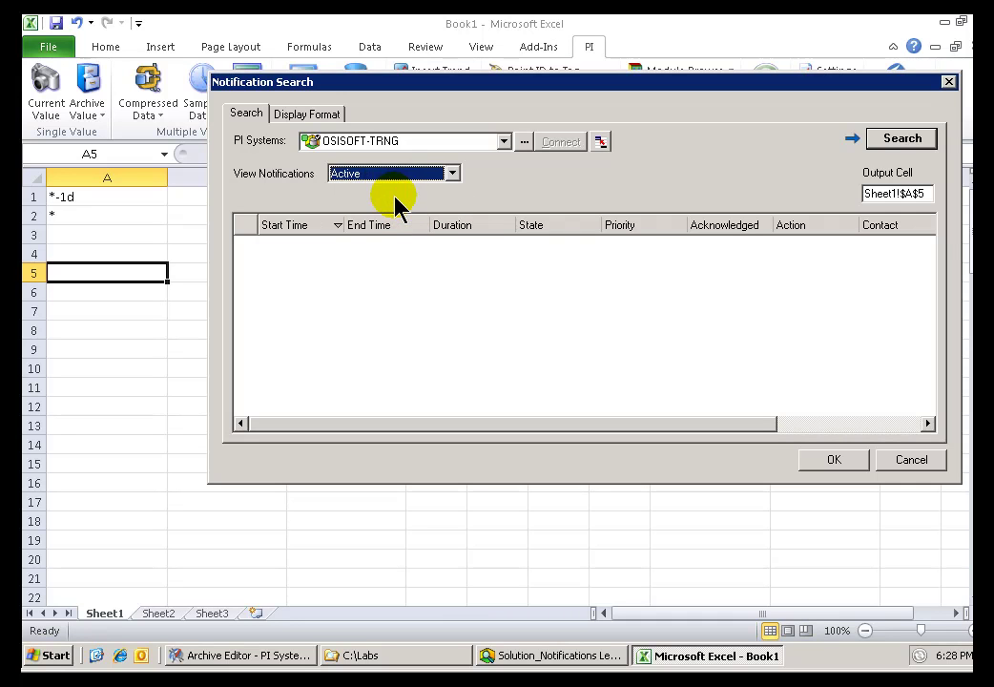
left_click(452, 175)
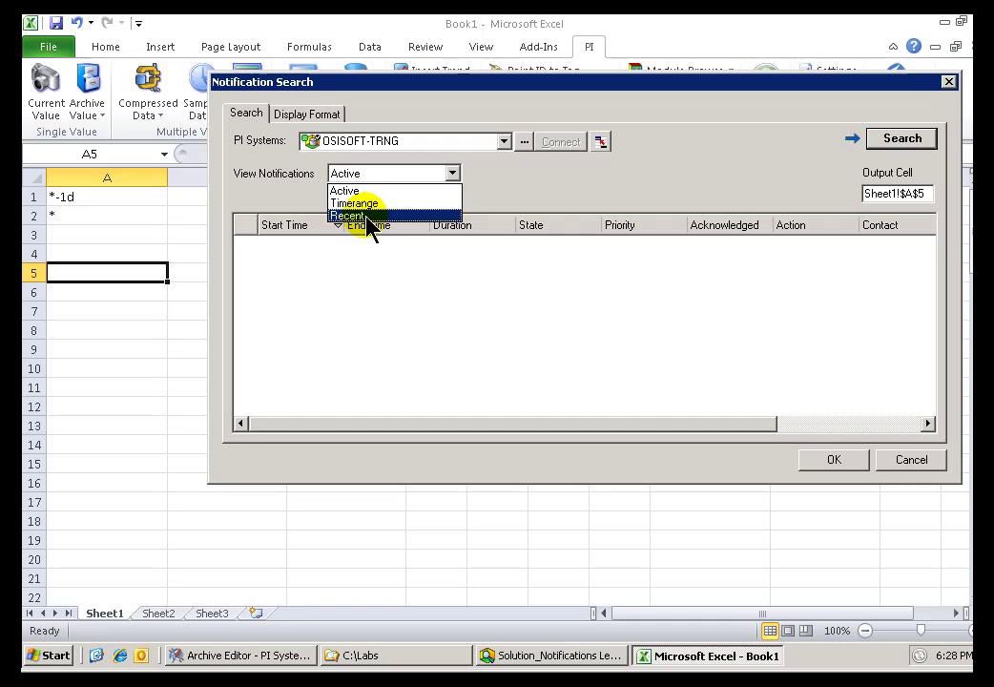
left_click(367, 216)
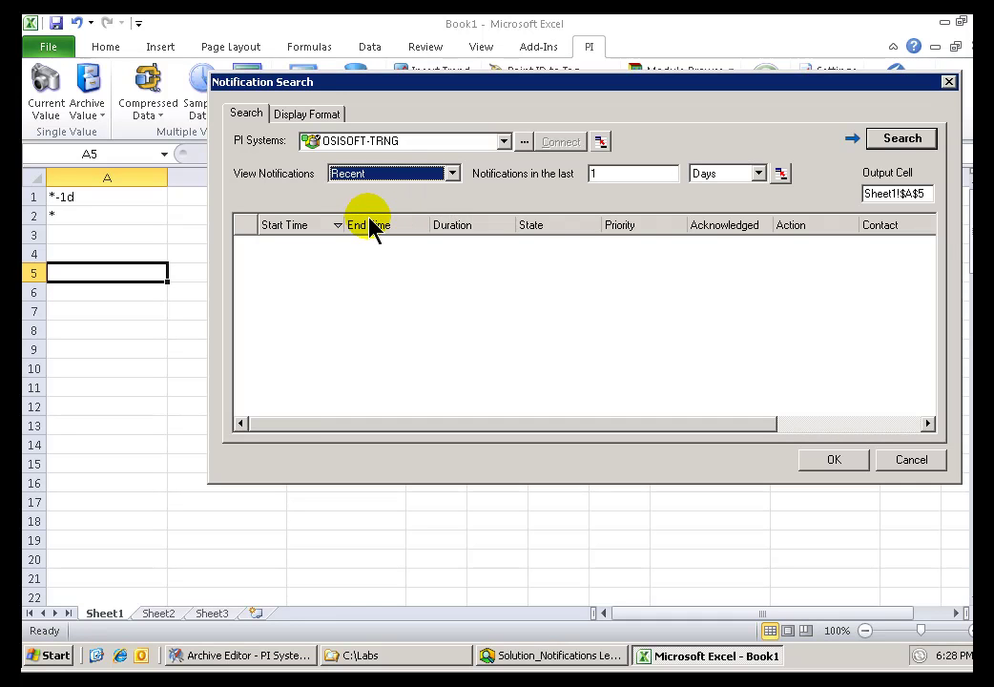
Step: Run the search for the last 1 Days and insert the results at output cell Sheet1!$A$5
left_click(892, 194)
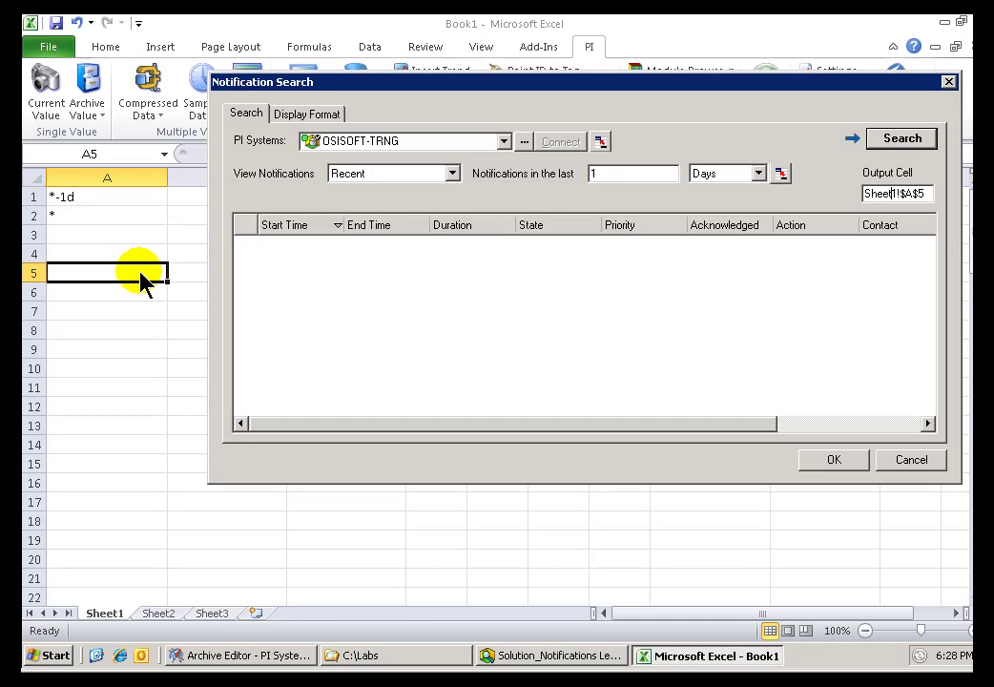
left_click(901, 148)
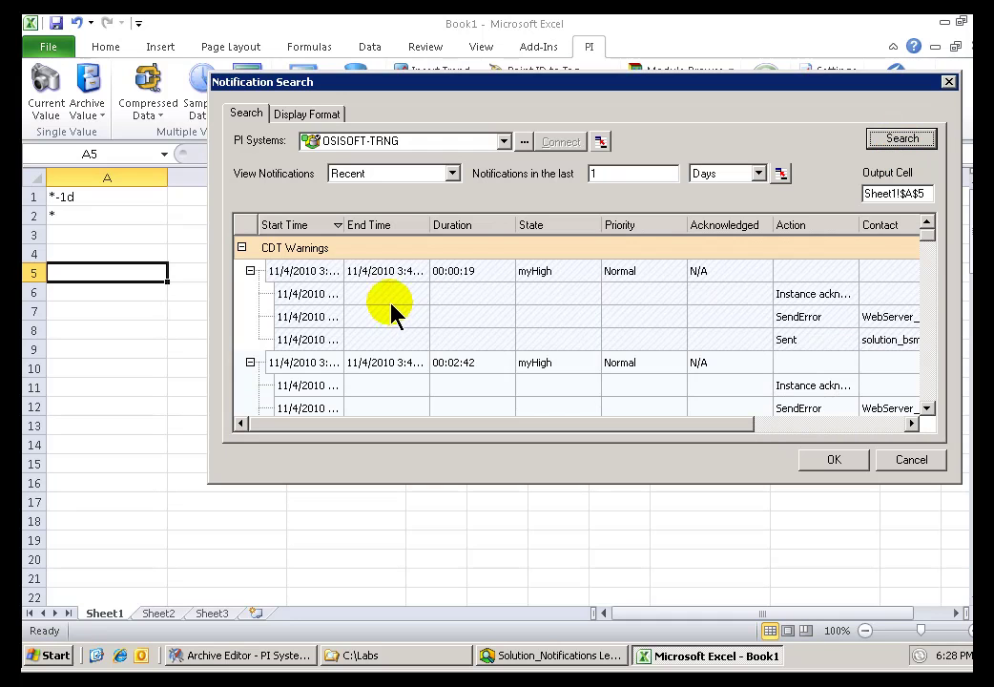
left_click(309, 115)
left_click(246, 117)
left_click(827, 462)
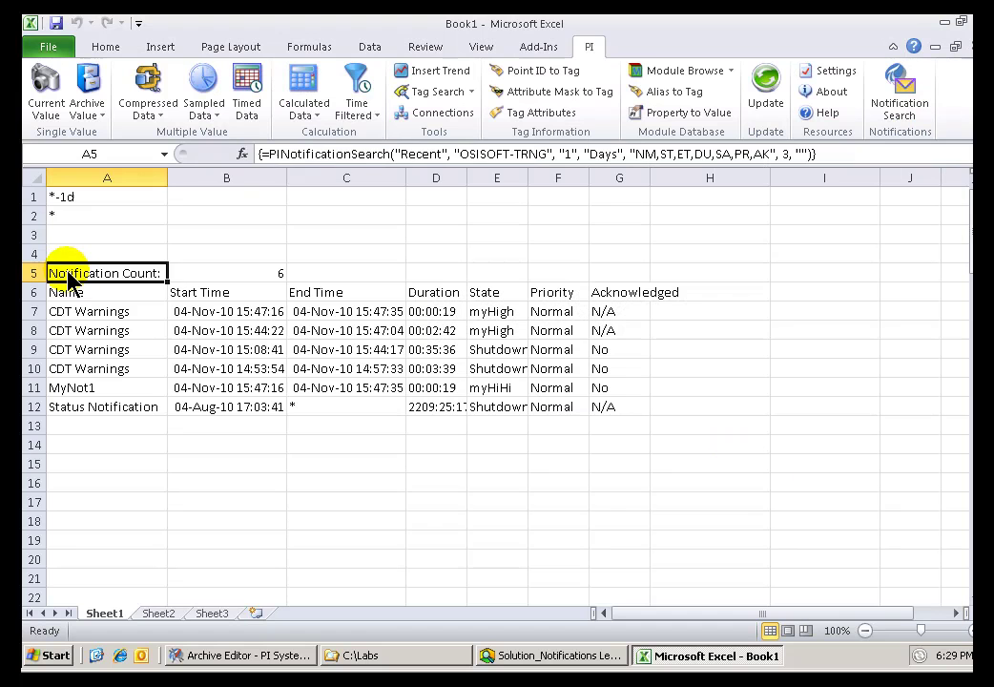
Step: Reopen the notification search from the results, limit it to the last 1 Hours, and update the sheet with the new search
left_click(71, 305)
left_click(72, 295)
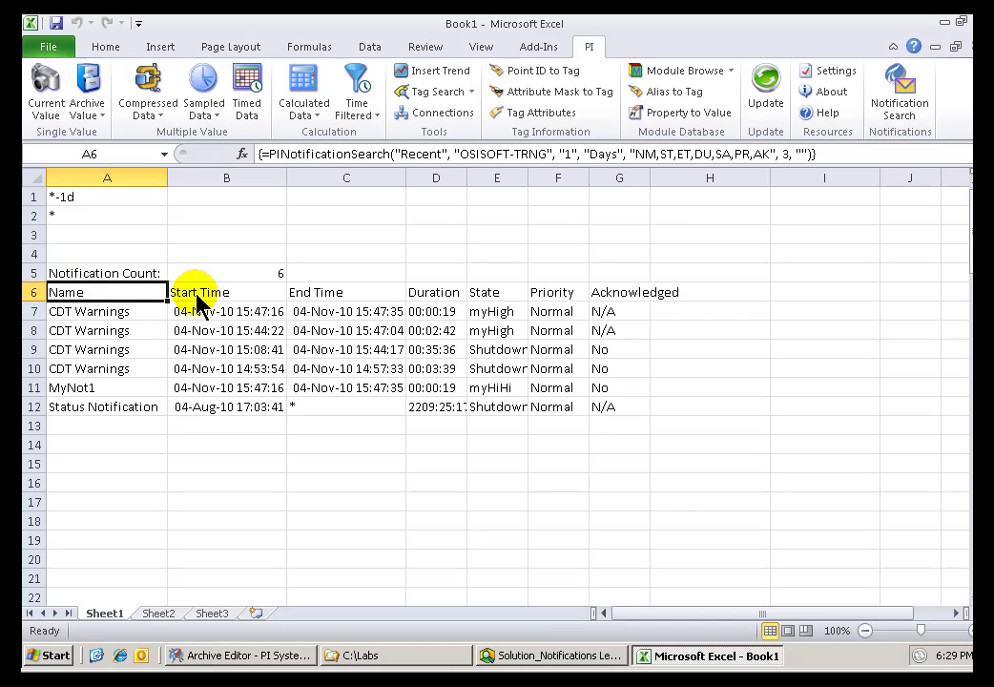
left_click(81, 319)
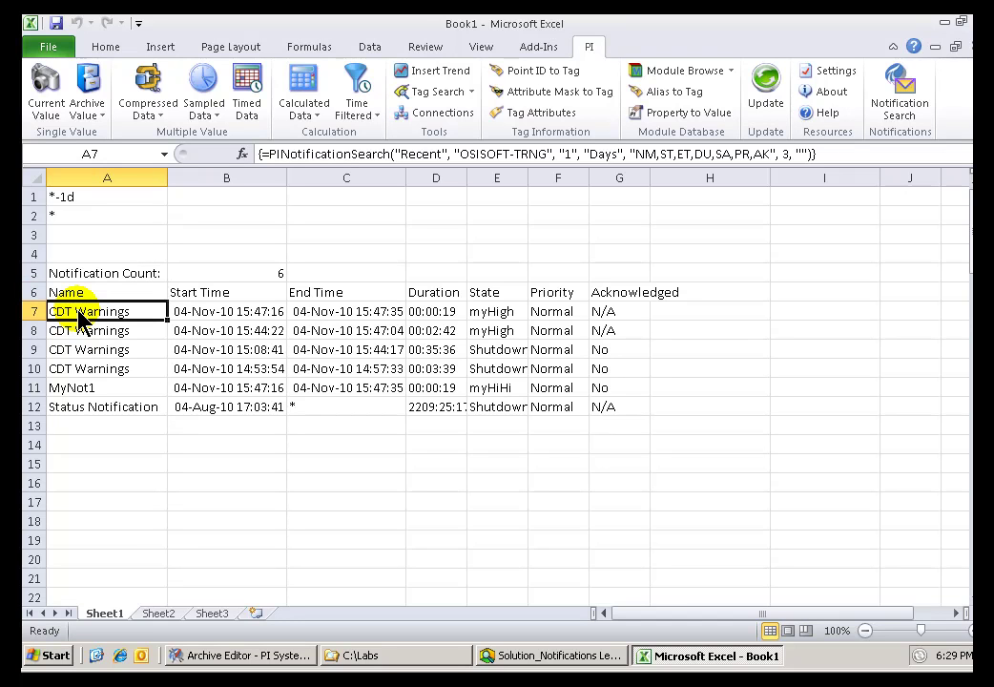
right_click(80, 318)
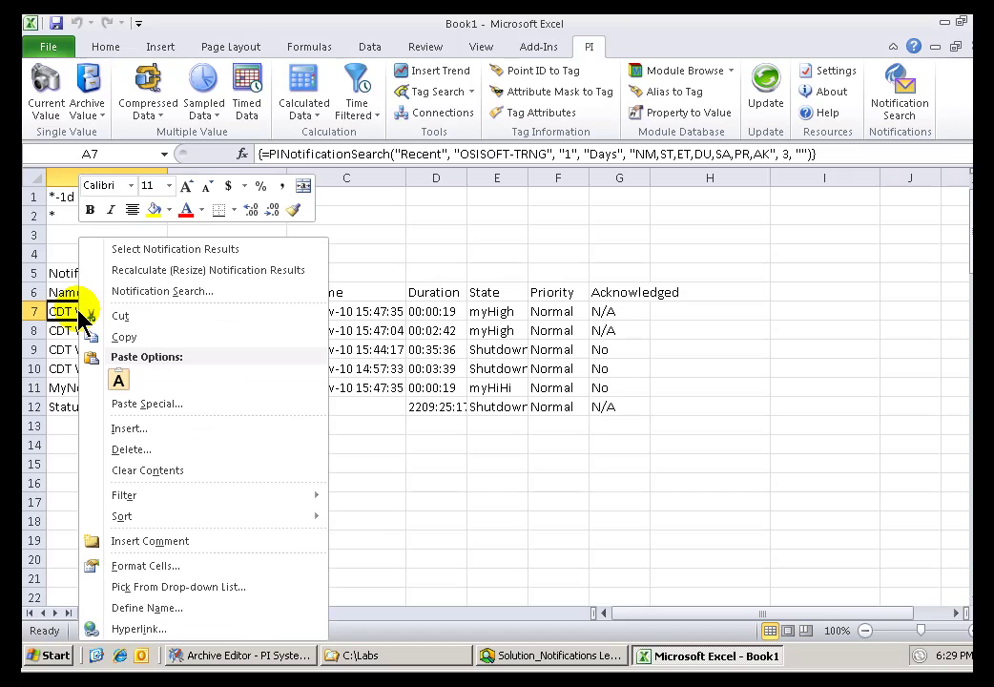
left_click(155, 293)
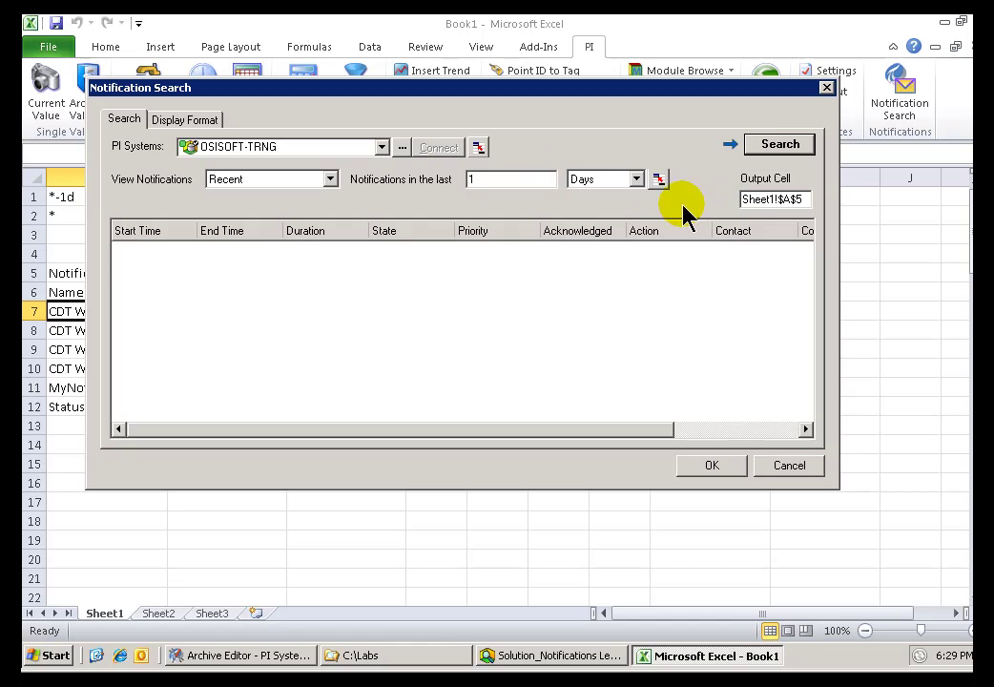
left_click(535, 181)
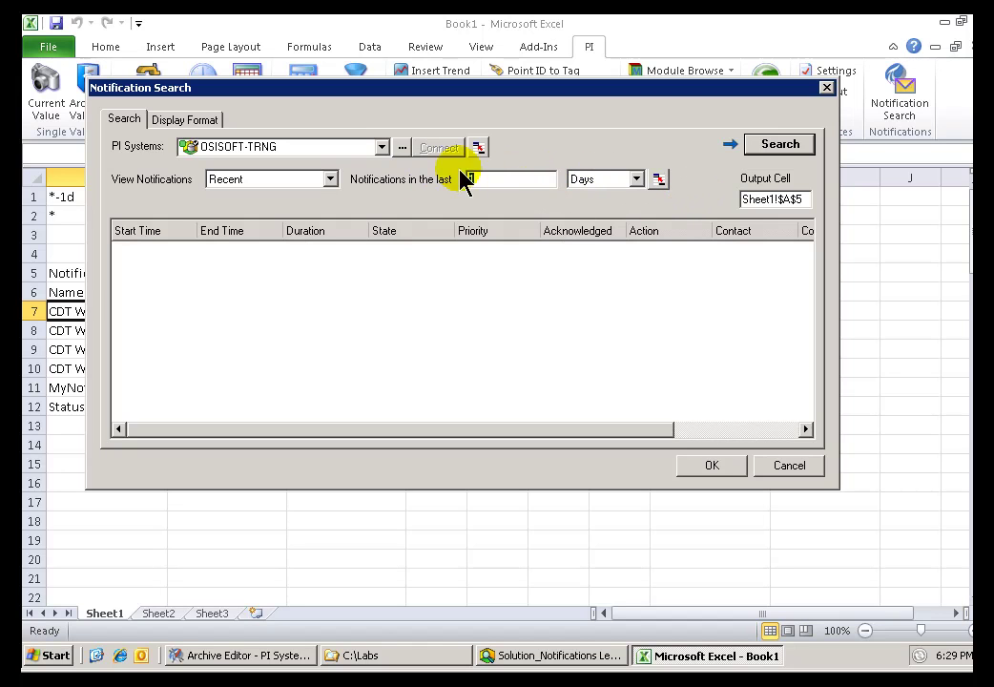
left_click(635, 179)
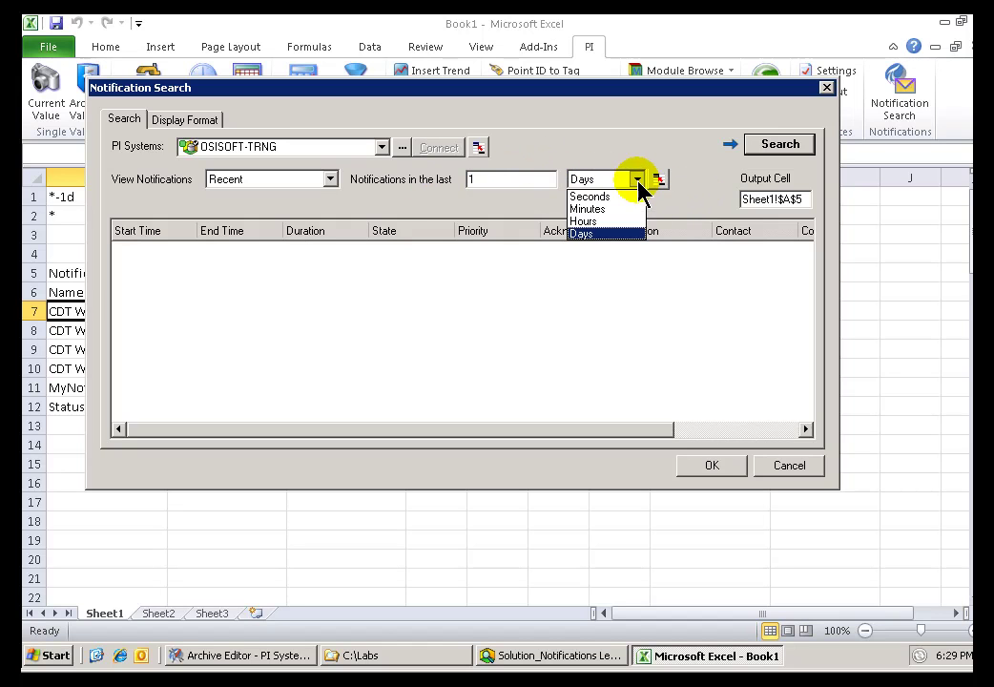
left_click(595, 221)
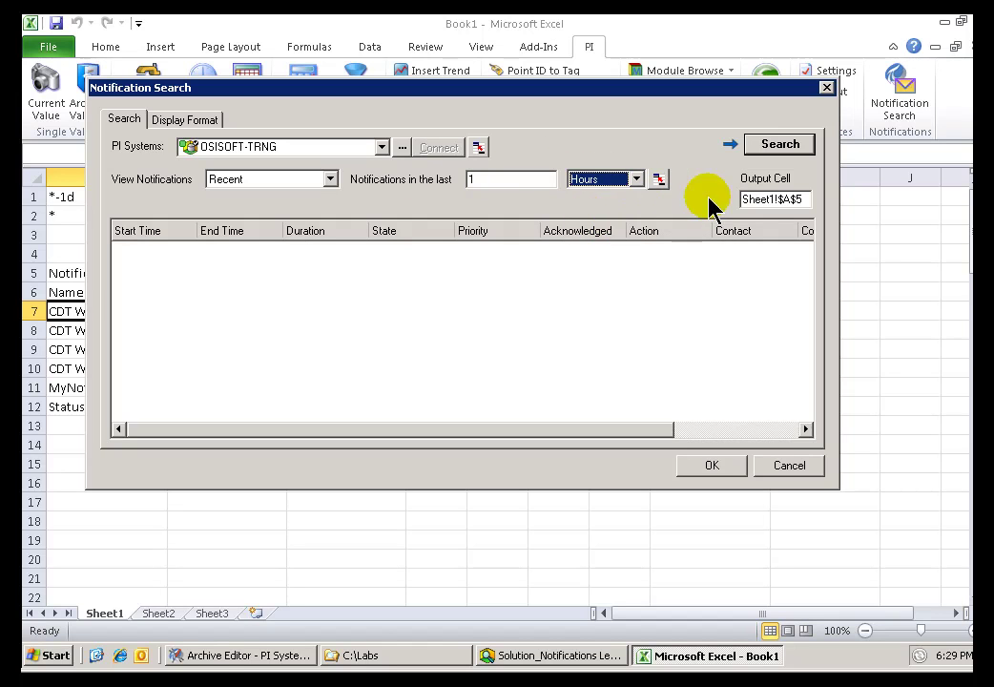
left_click(771, 151)
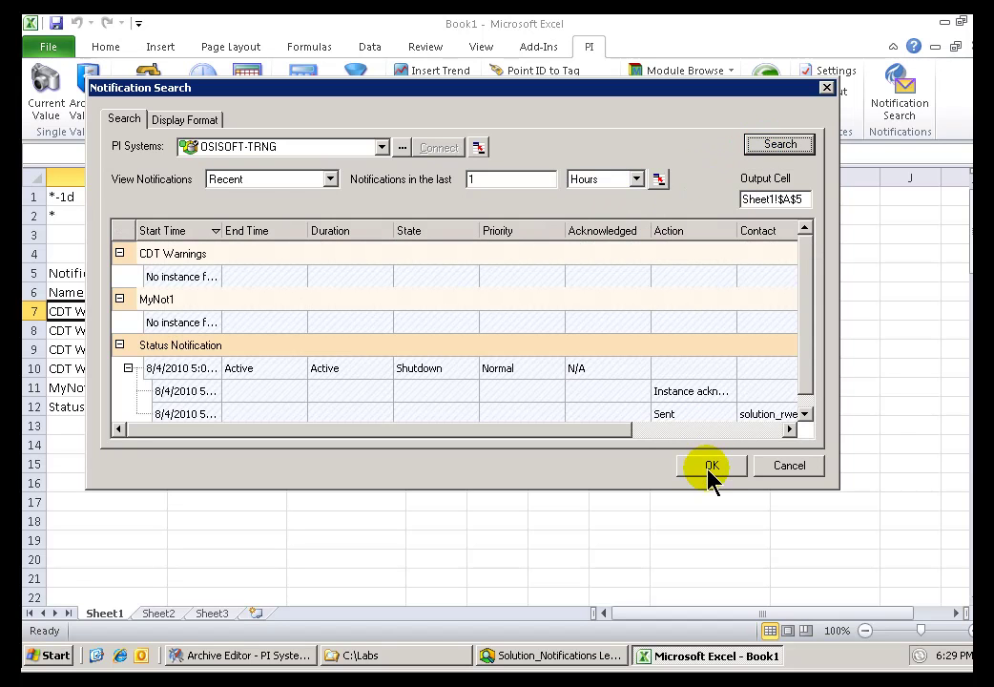
left_click(710, 465)
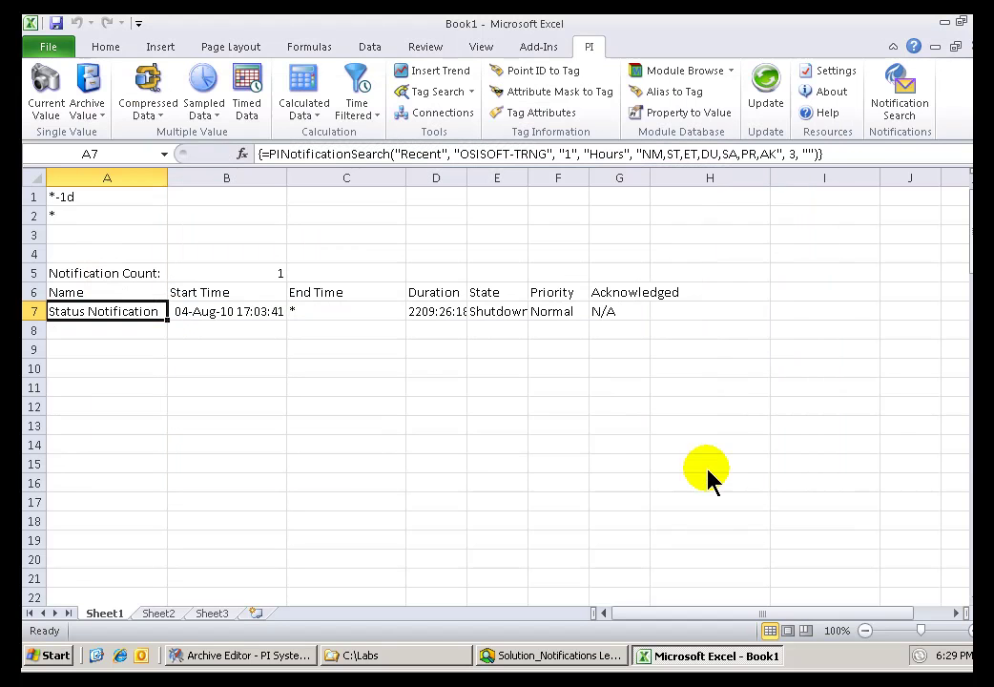
Step: Examine the array formula shared by the notification result cells and re-enter it in A5 as an array formula
left_click(81, 339)
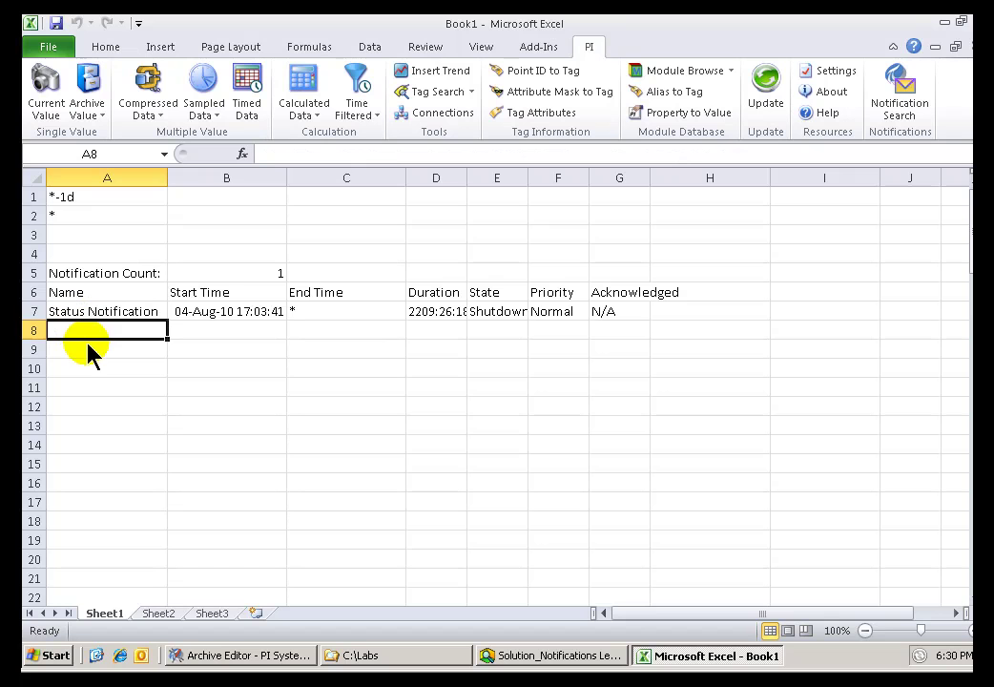
left_click(90, 348)
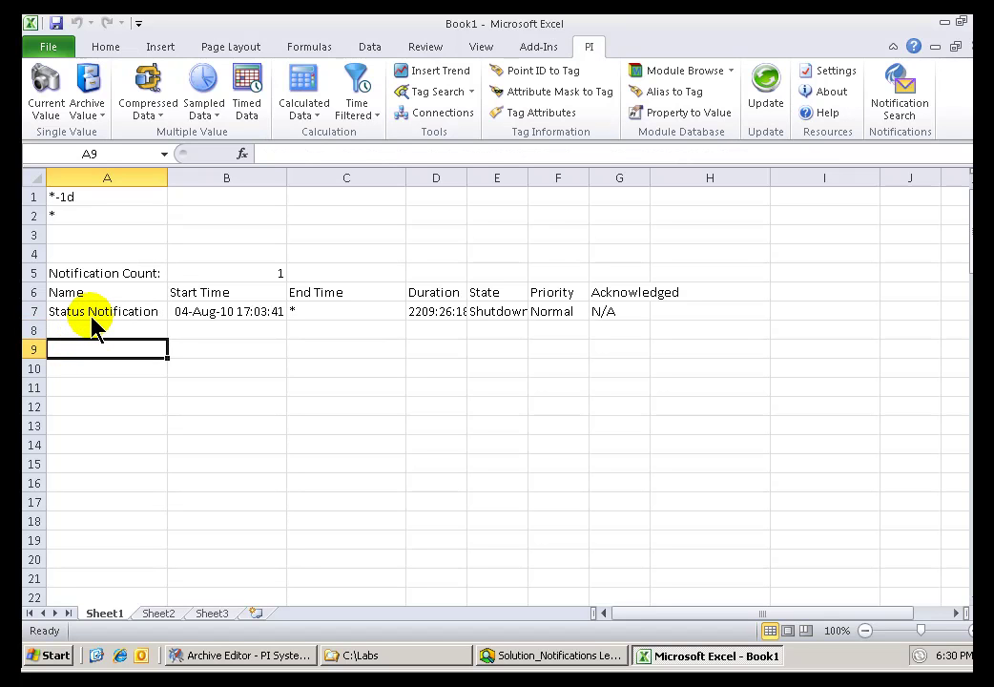
left_click(92, 319)
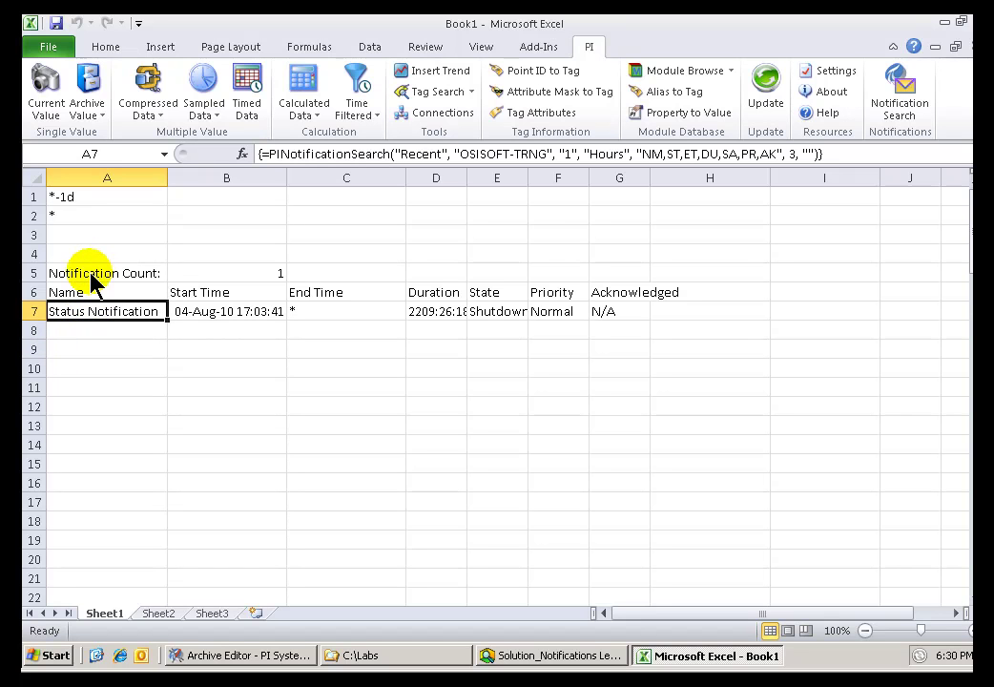
left_click(91, 276)
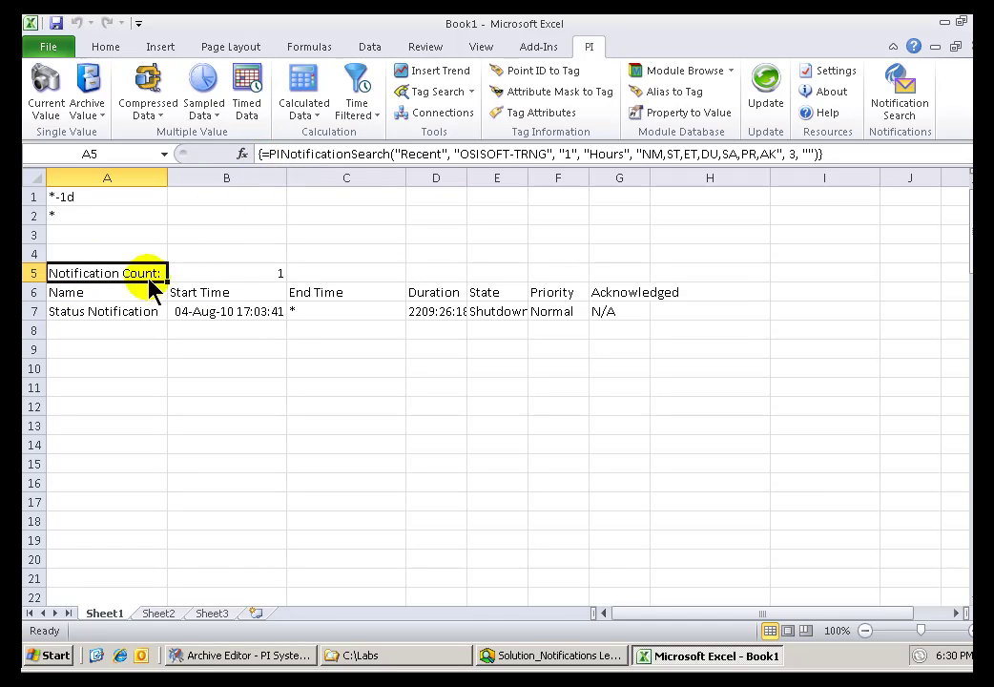
left_click(113, 321)
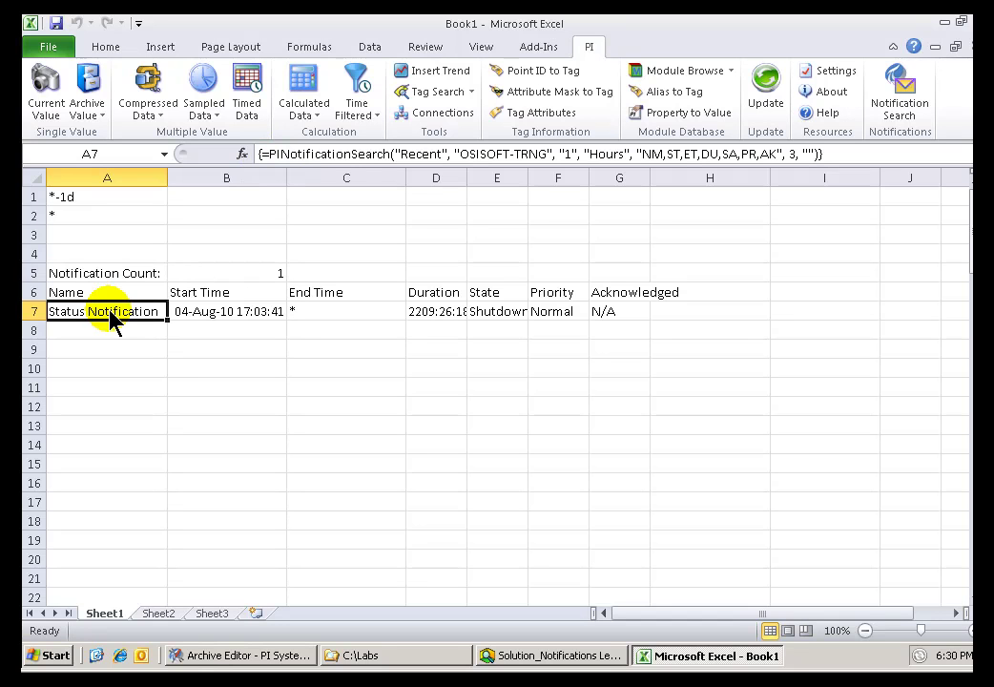
left_click(94, 294)
left_click(99, 276)
double_click(99, 277)
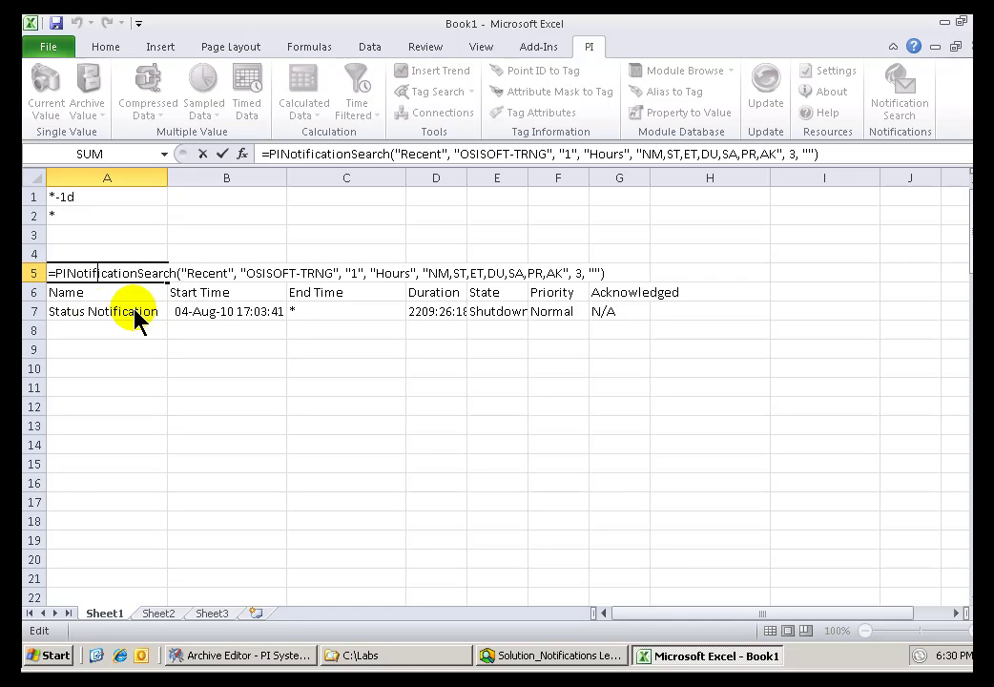
key("ctrl+shift+Return")
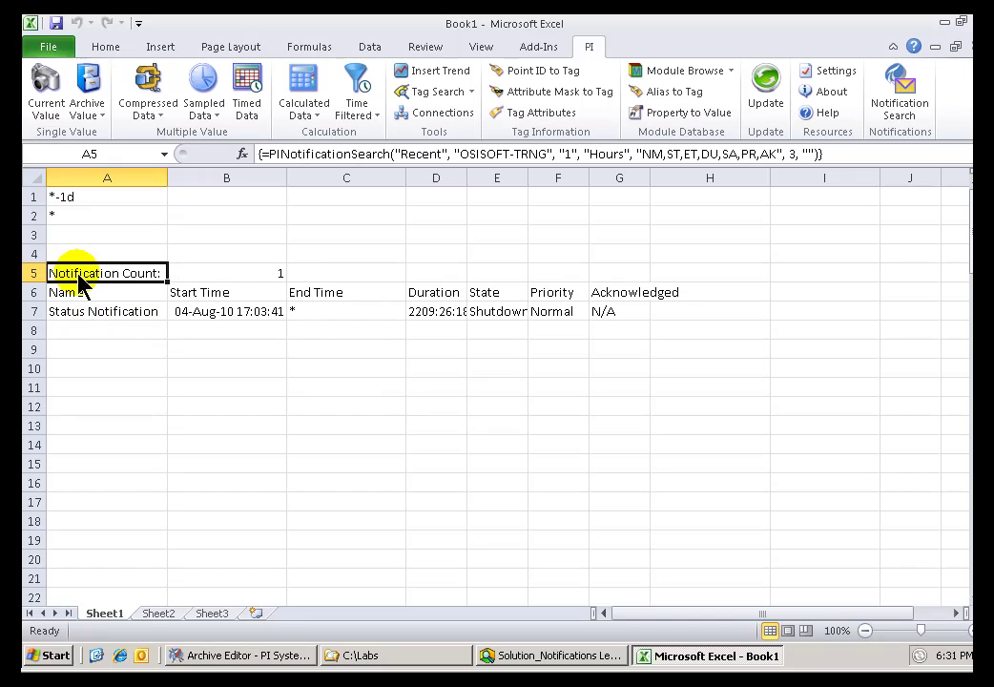
Step: Reopen the notification search from the results and set it to notifications in the last 2 Days
left_click(72, 298)
right_click(72, 297)
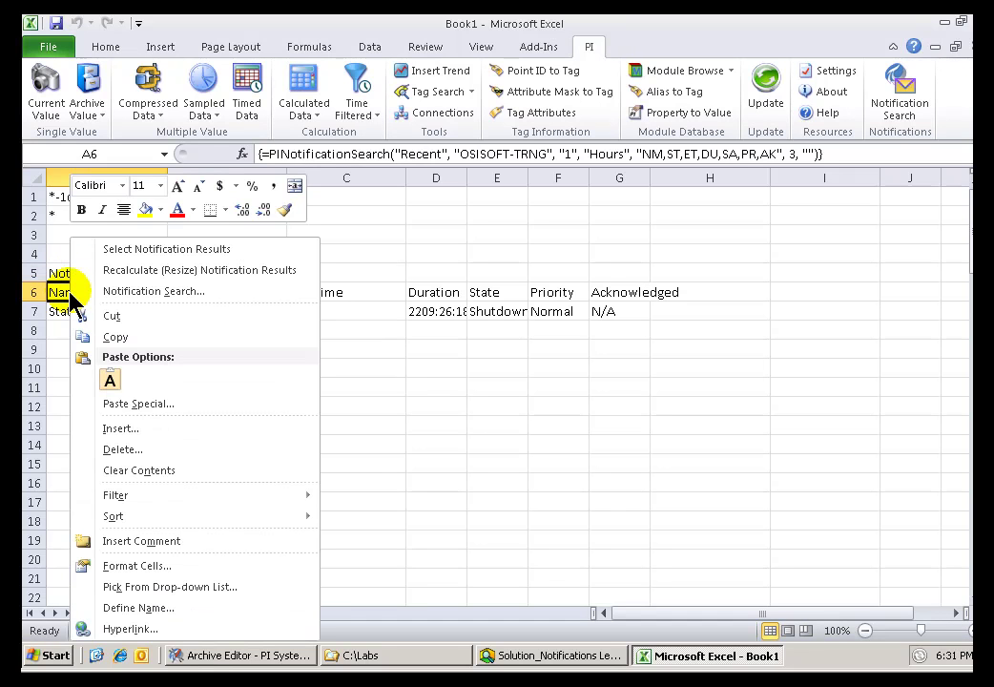
left_click(143, 293)
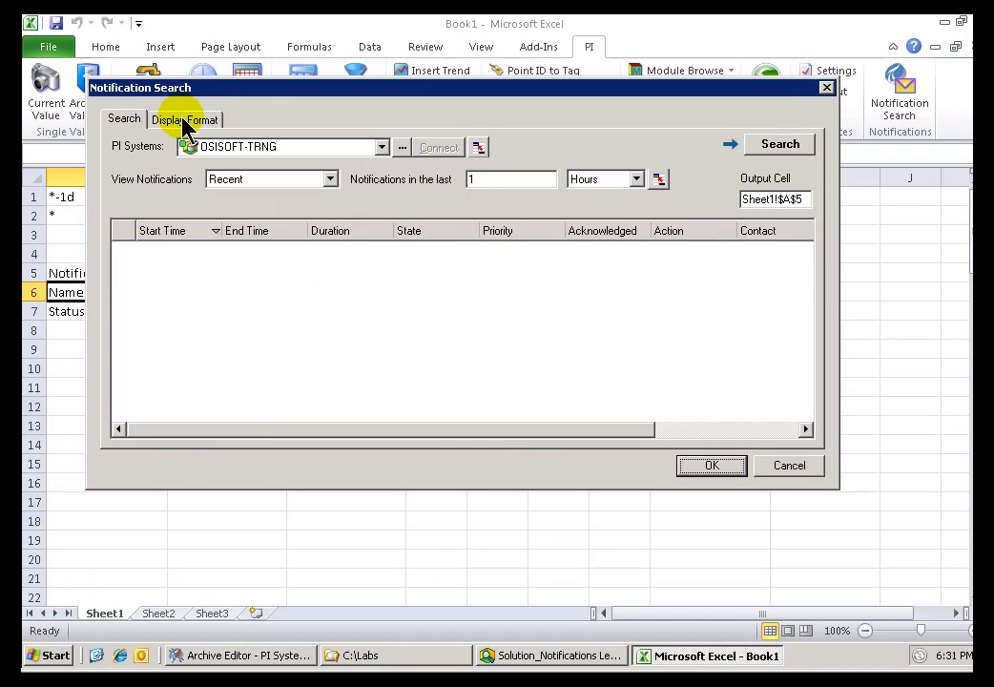
left_click(636, 180)
left_click(586, 232)
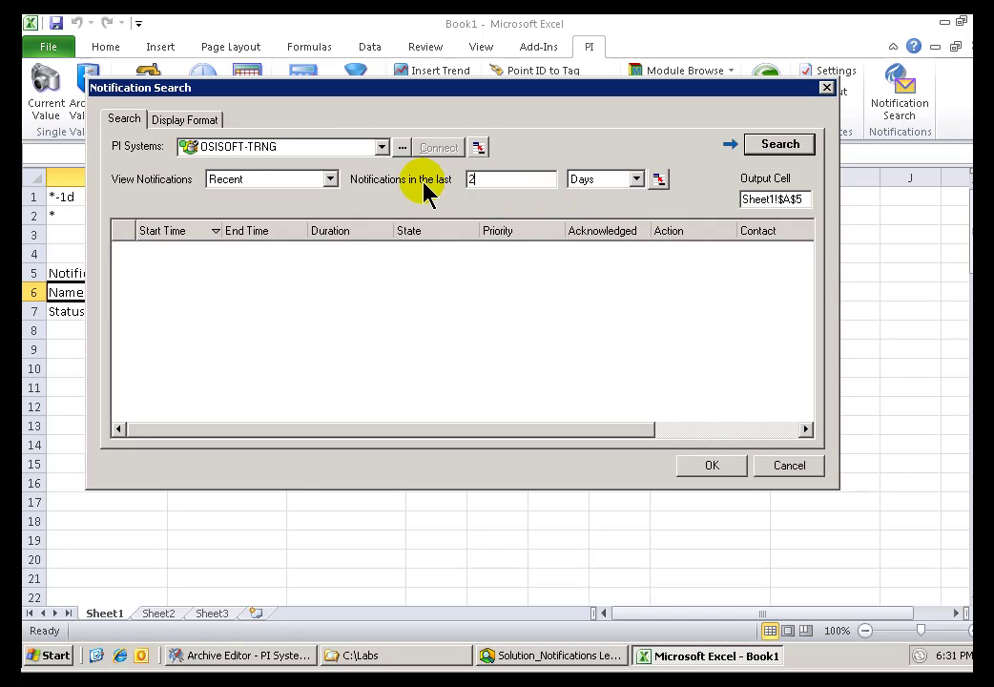
Step: Enable display of contact events, add the Contact and Action columns to the output, and apply the search to the sheet
left_click(174, 126)
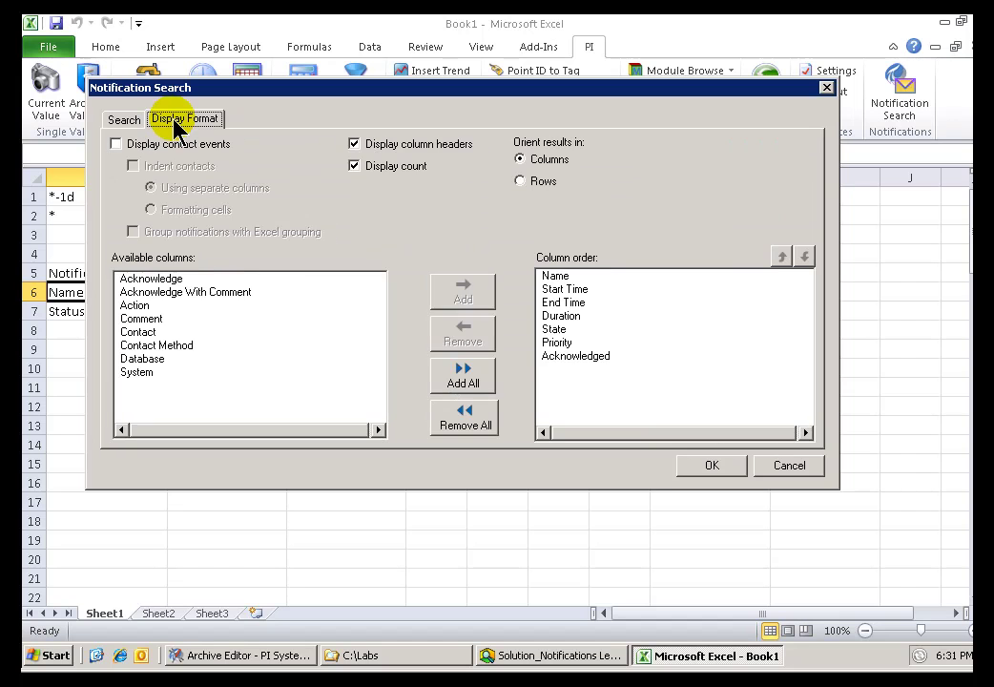
left_click(117, 146)
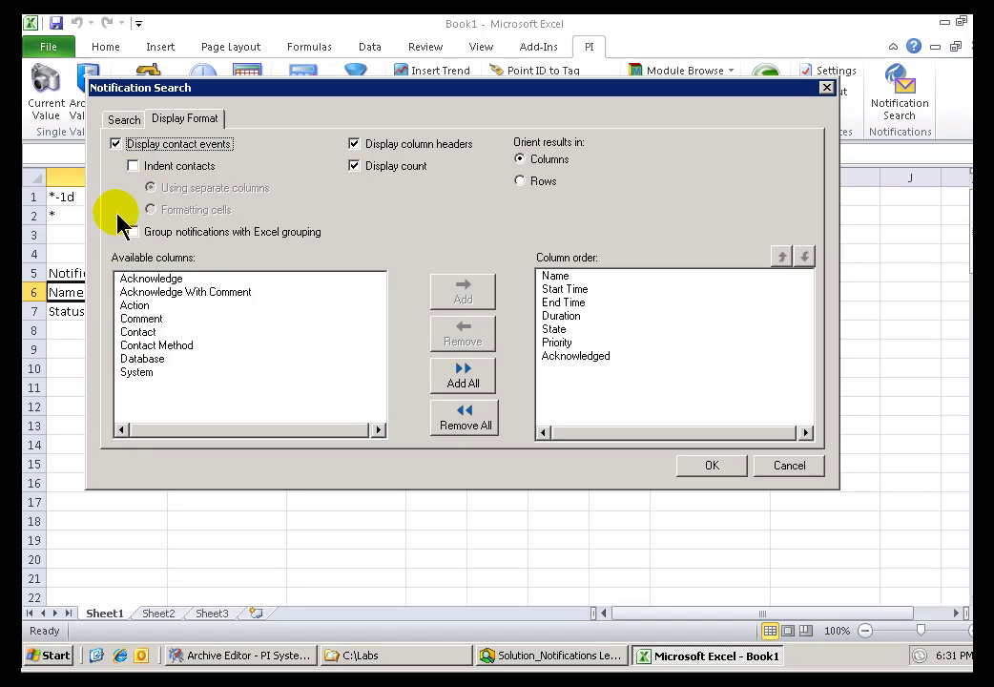
left_click(139, 333)
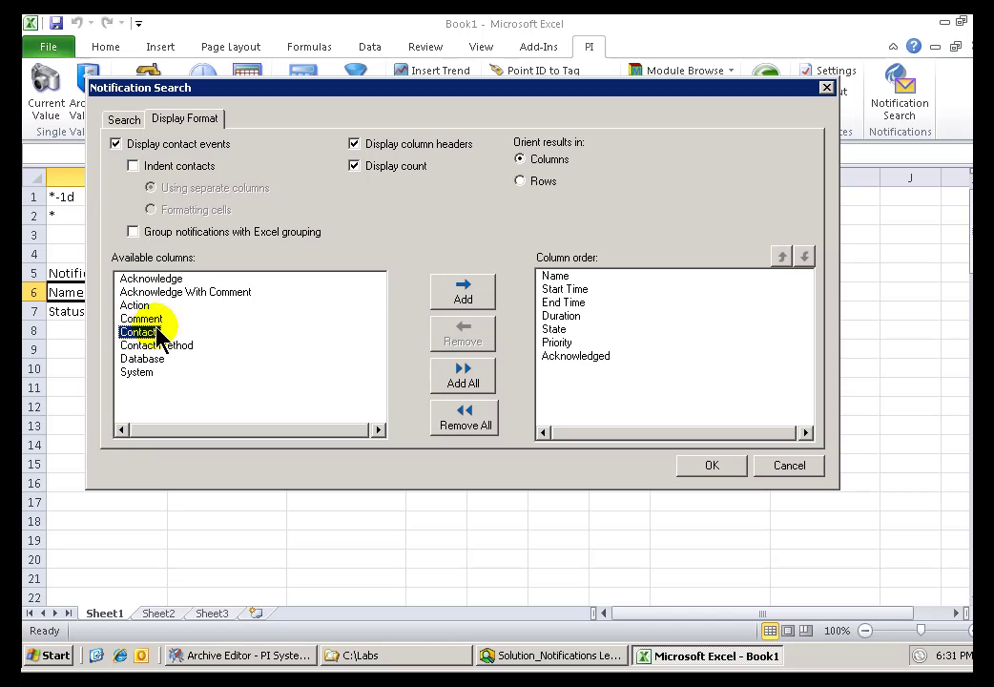
left_click(463, 297)
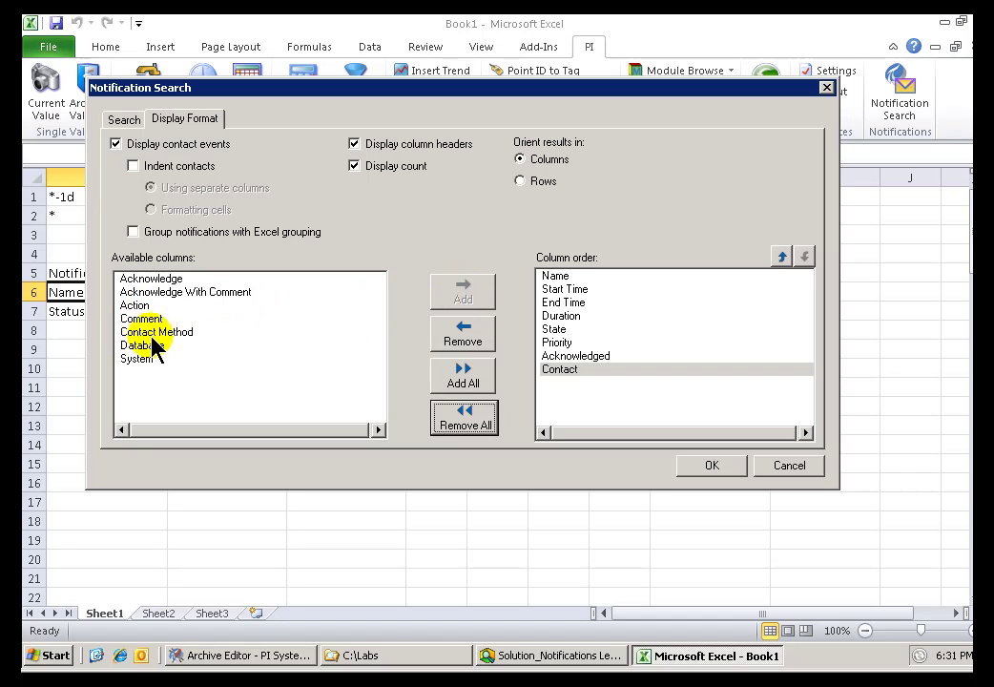
left_click(135, 306)
left_click(462, 296)
left_click(701, 467)
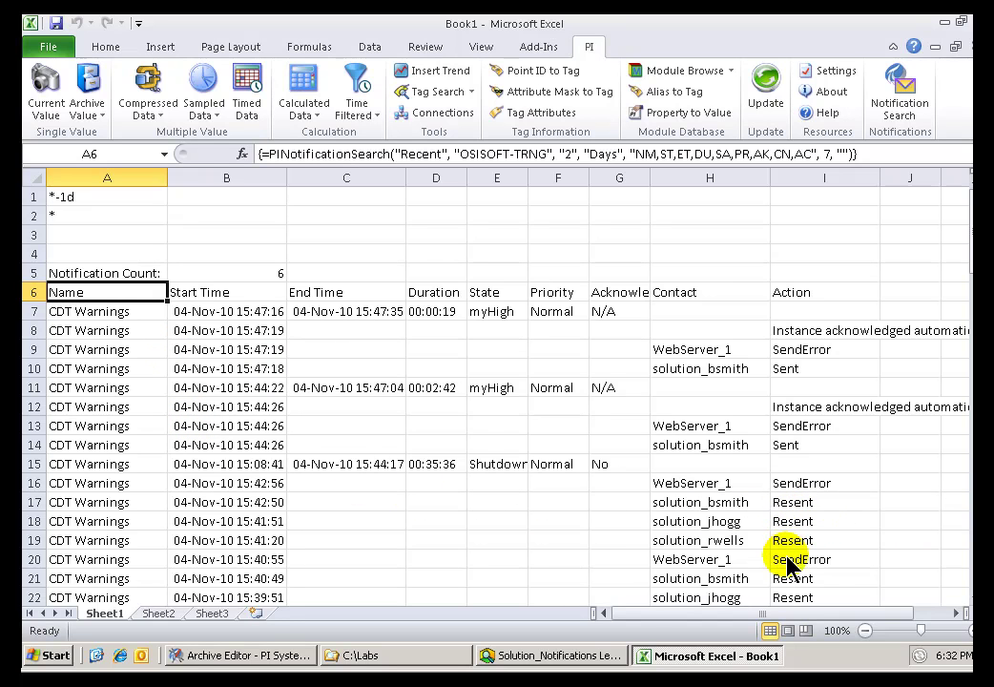
scroll(944, 562, "down", 7)
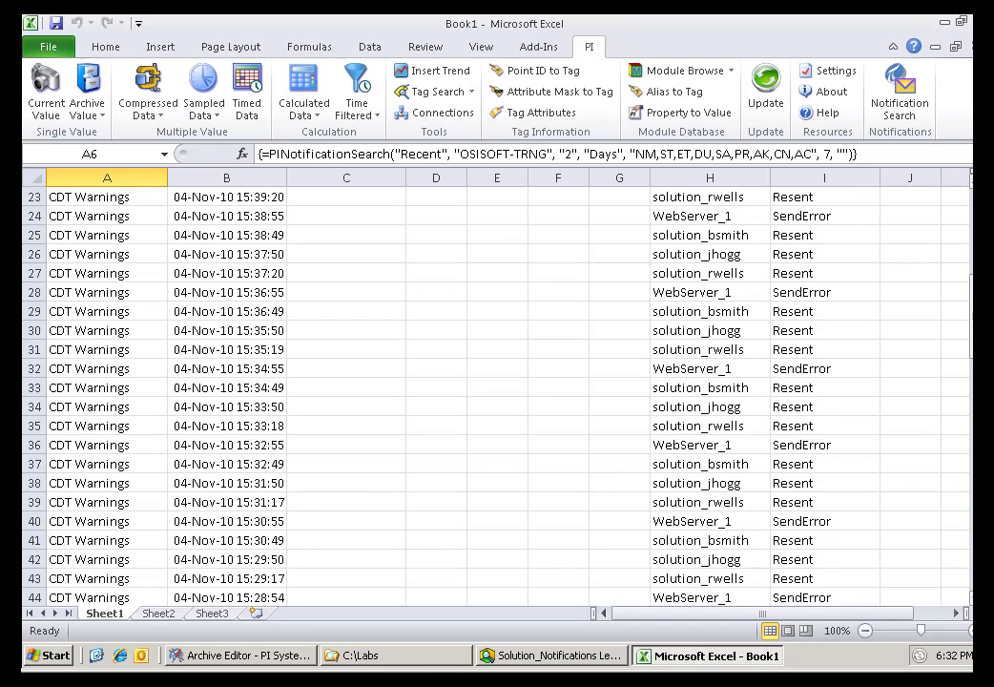
Step: Examine the notification results down to the last row, and return to the notification count in A5
scroll(970, 401, "down", 7)
scroll(969, 400, "down", 7)
scroll(970, 401, "down", 7)
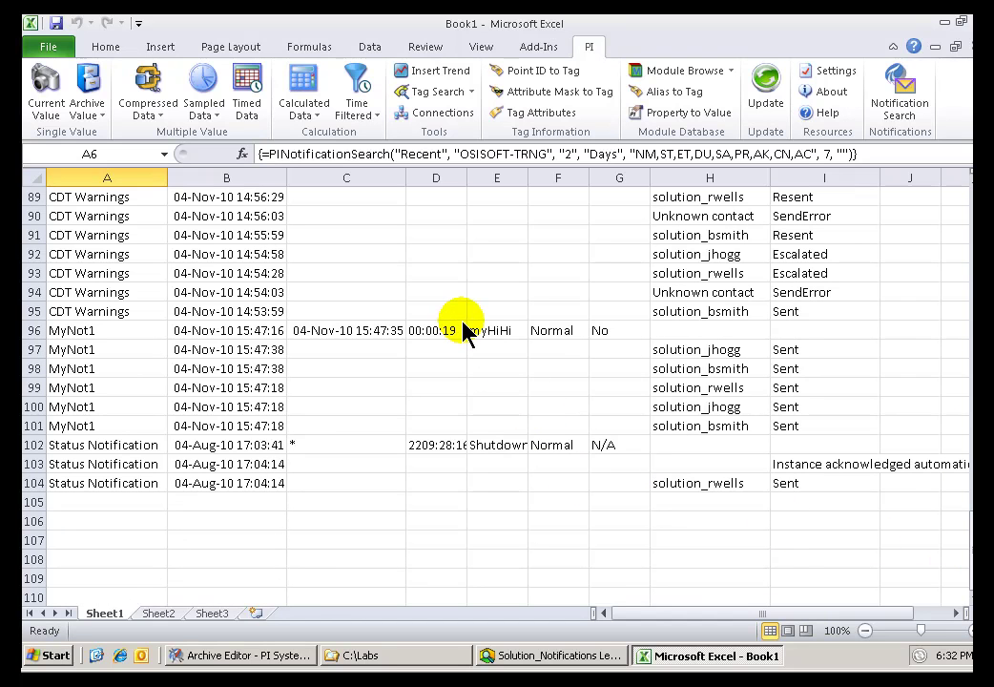
key("Up")
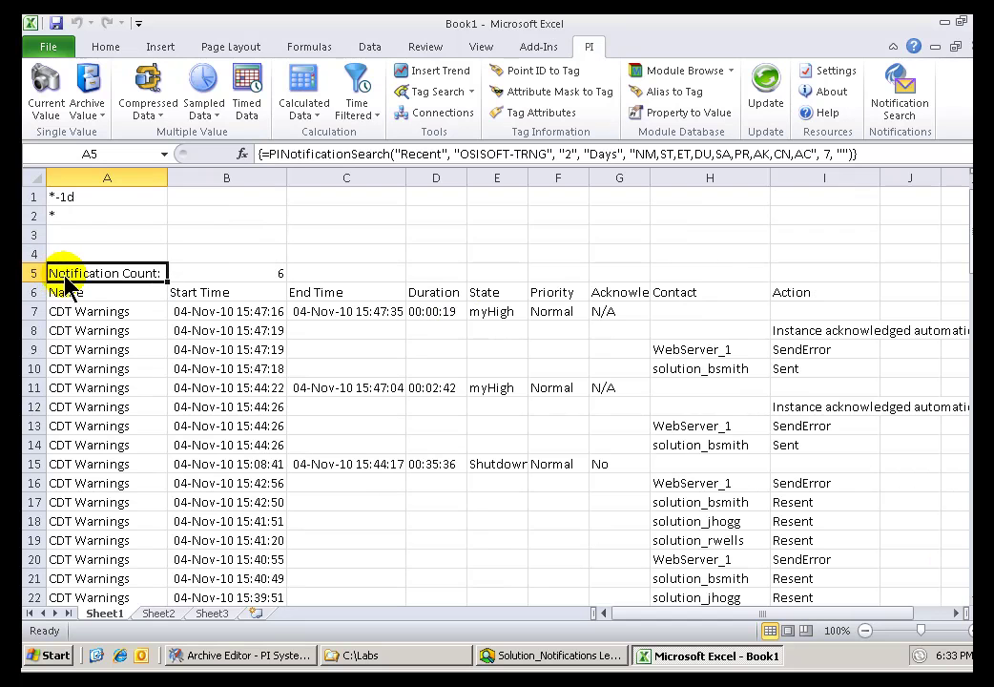
left_click(71, 296)
left_click(82, 275)
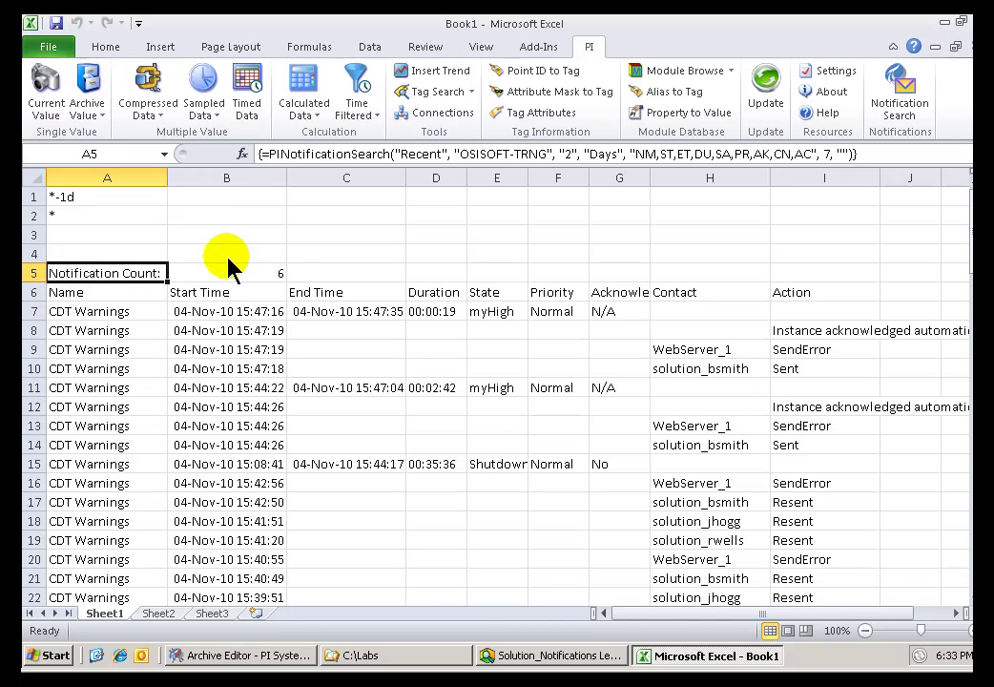
right_click(129, 274)
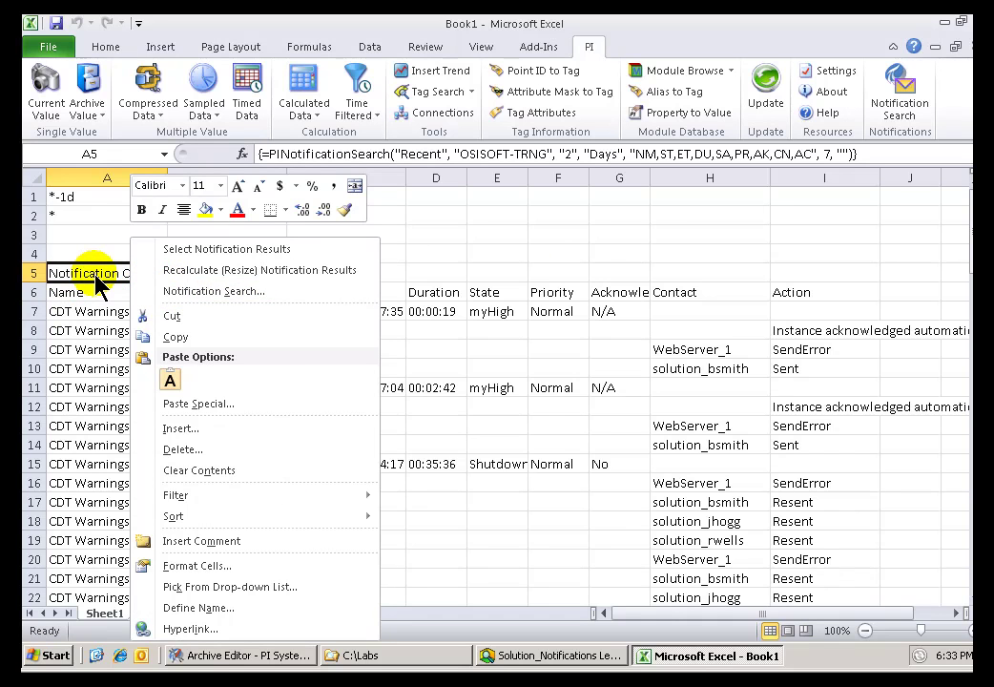
left_click(98, 279)
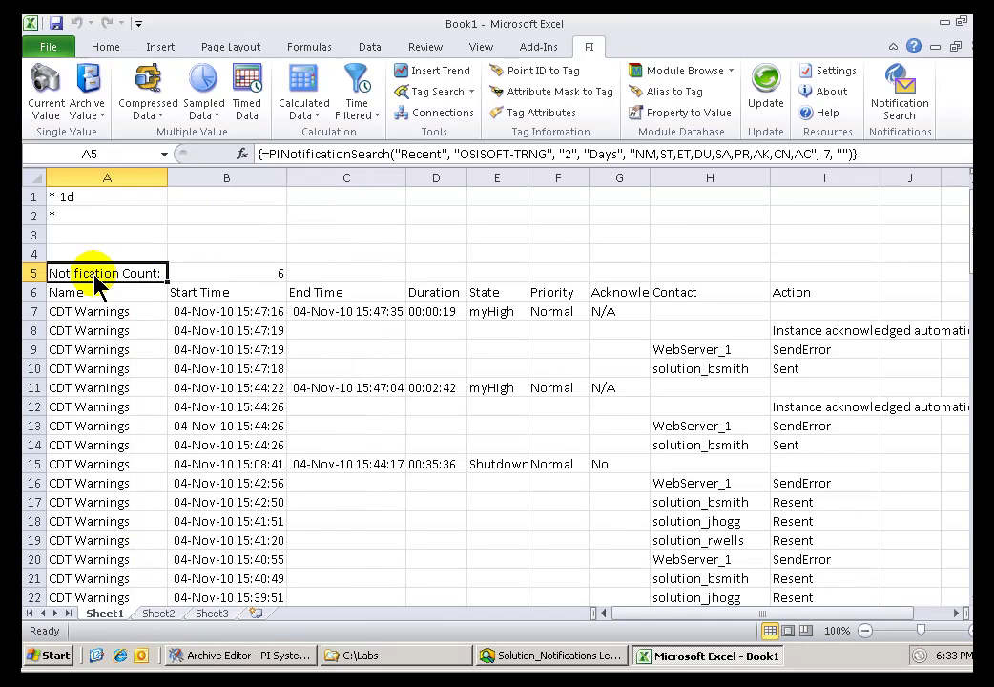
Step: Reopen the notification search from A5, review its display format options, and close it without applying changes
left_click(903, 105)
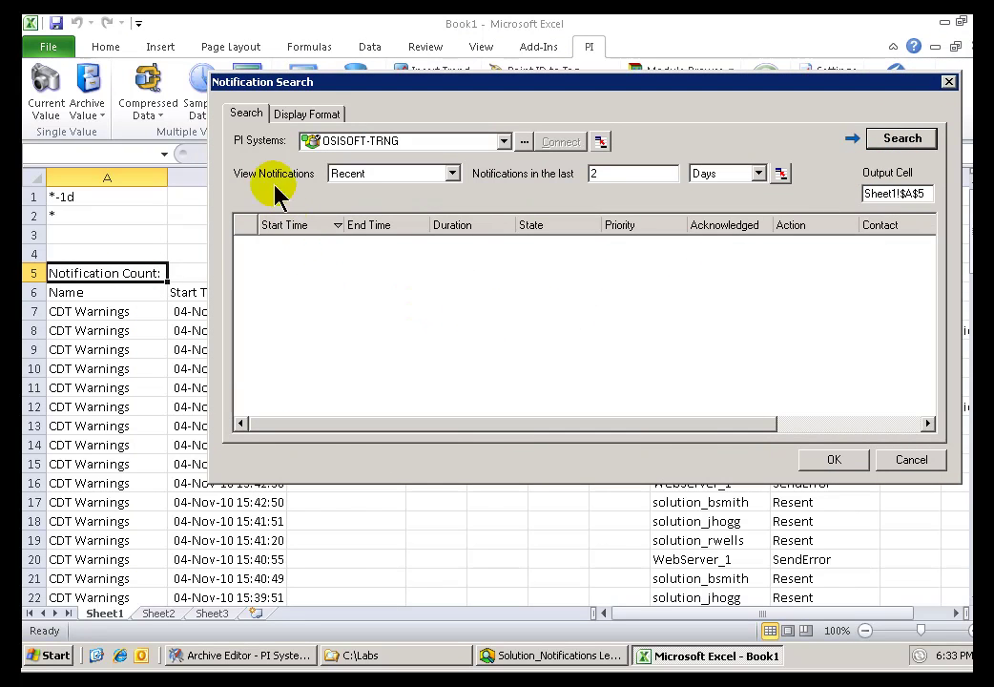
left_click(288, 116)
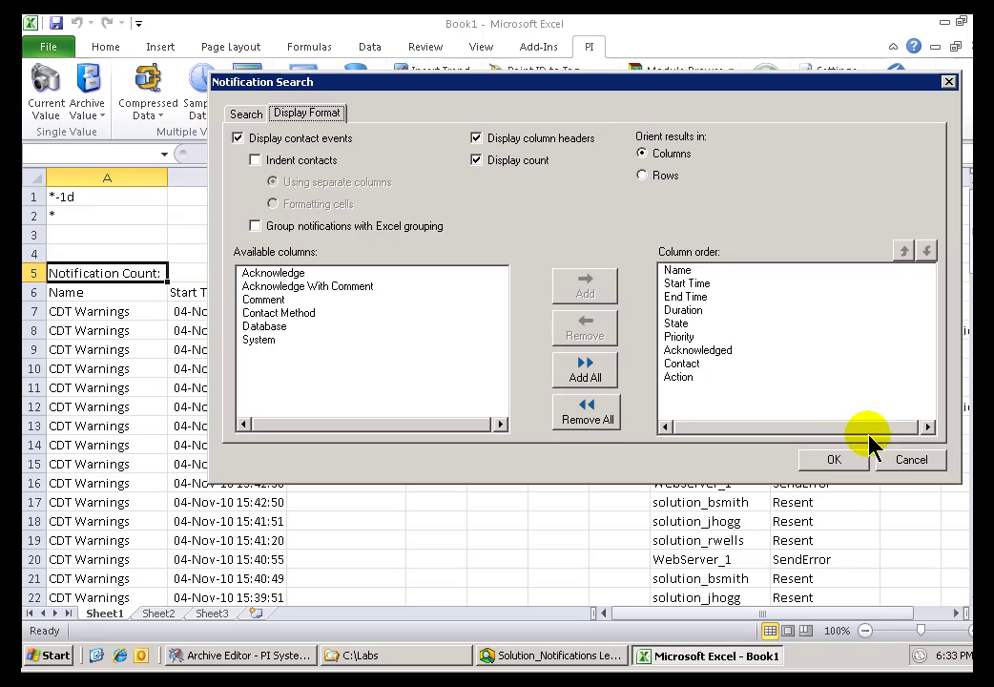
left_click(898, 461)
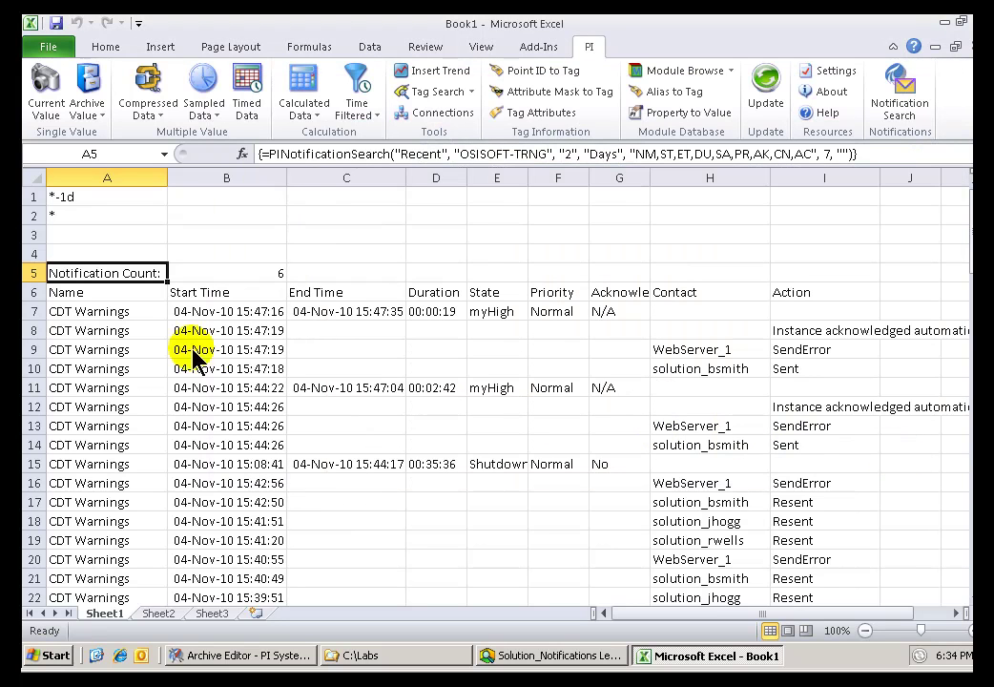
Step: Select the whole notification result array from A7, and try to delete only cell A10
right_click(86, 315)
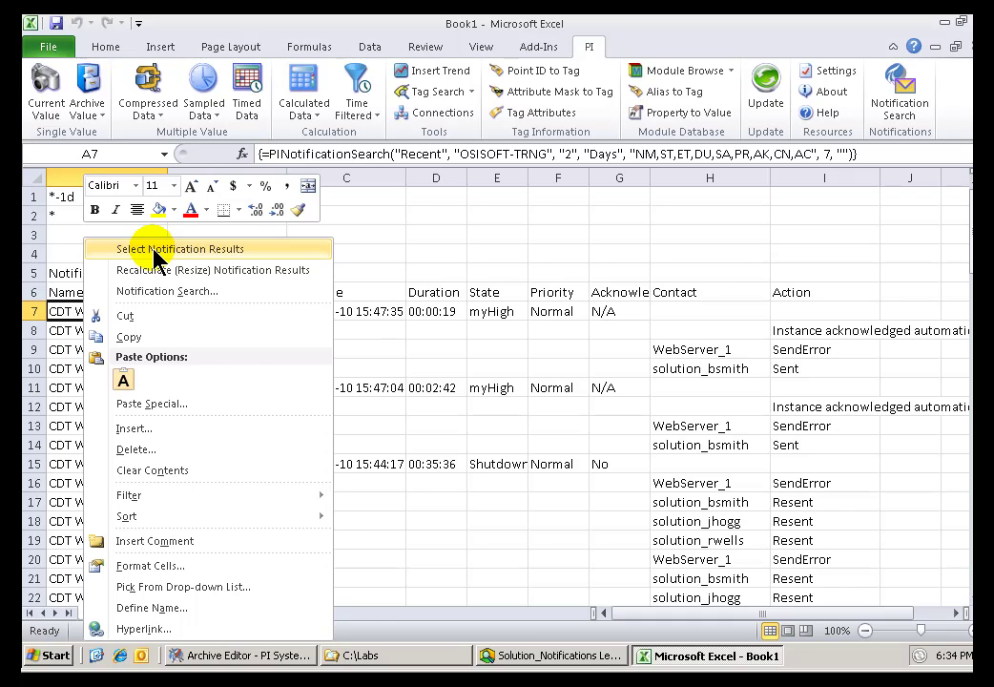
left_click(153, 250)
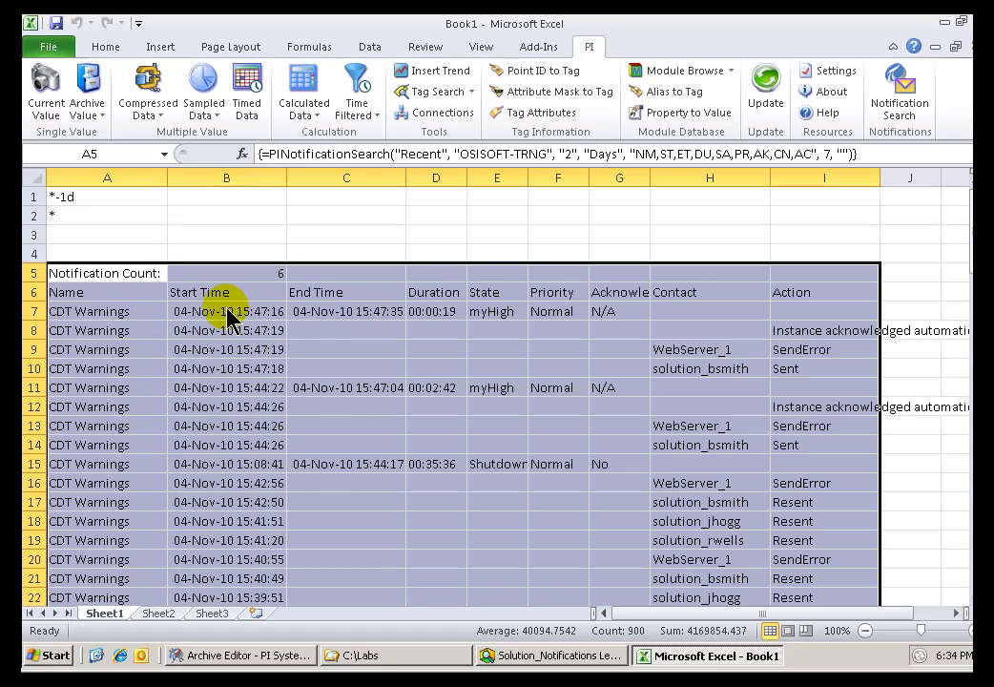
left_click(90, 370)
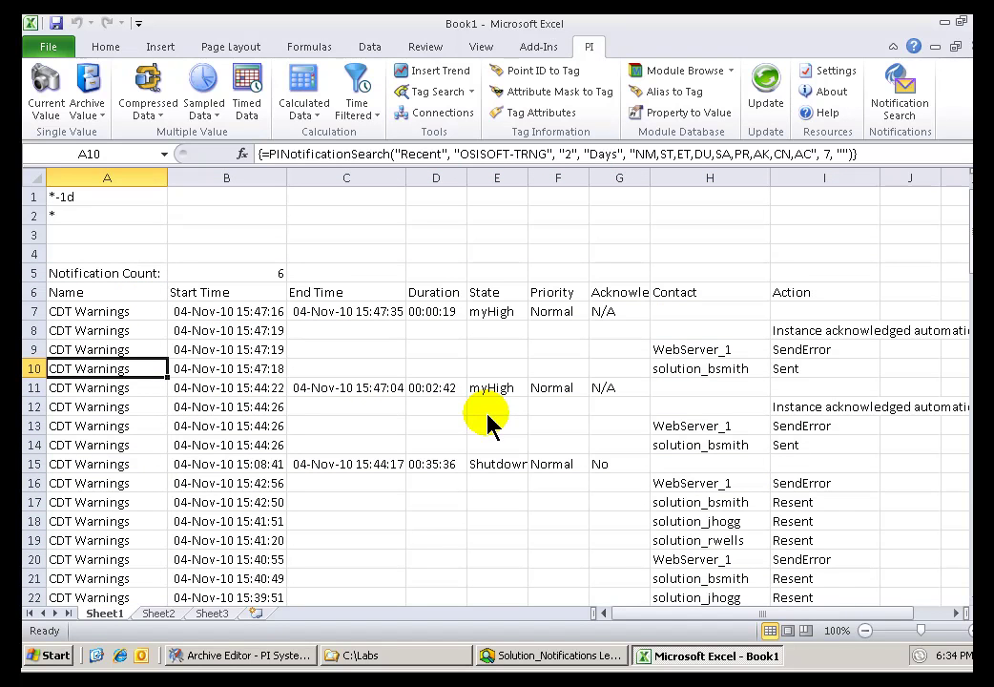
key("Delete")
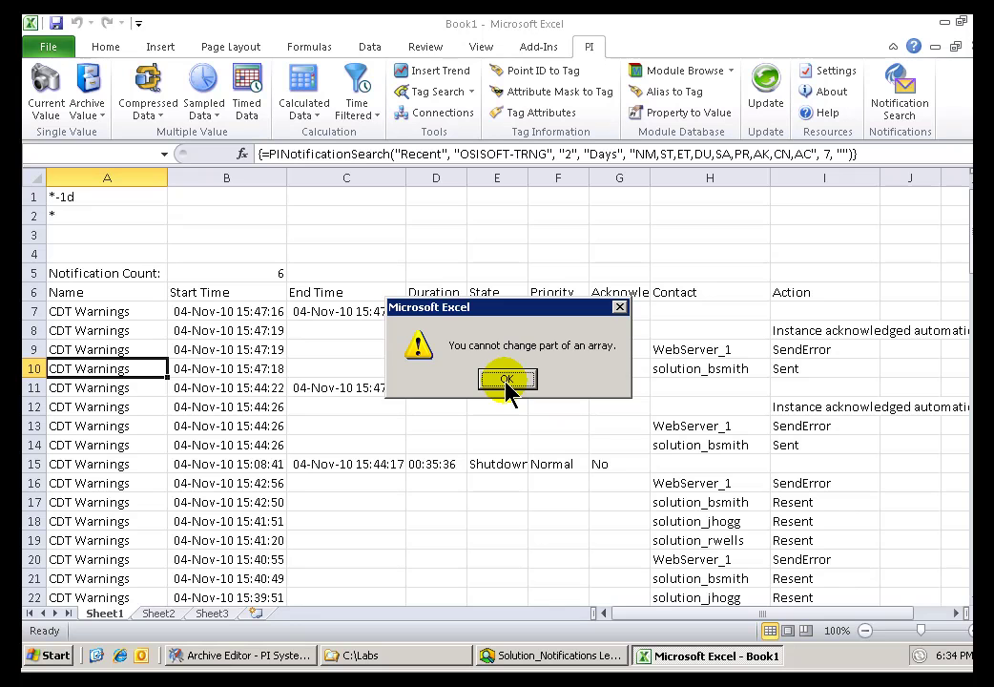
left_click(505, 379)
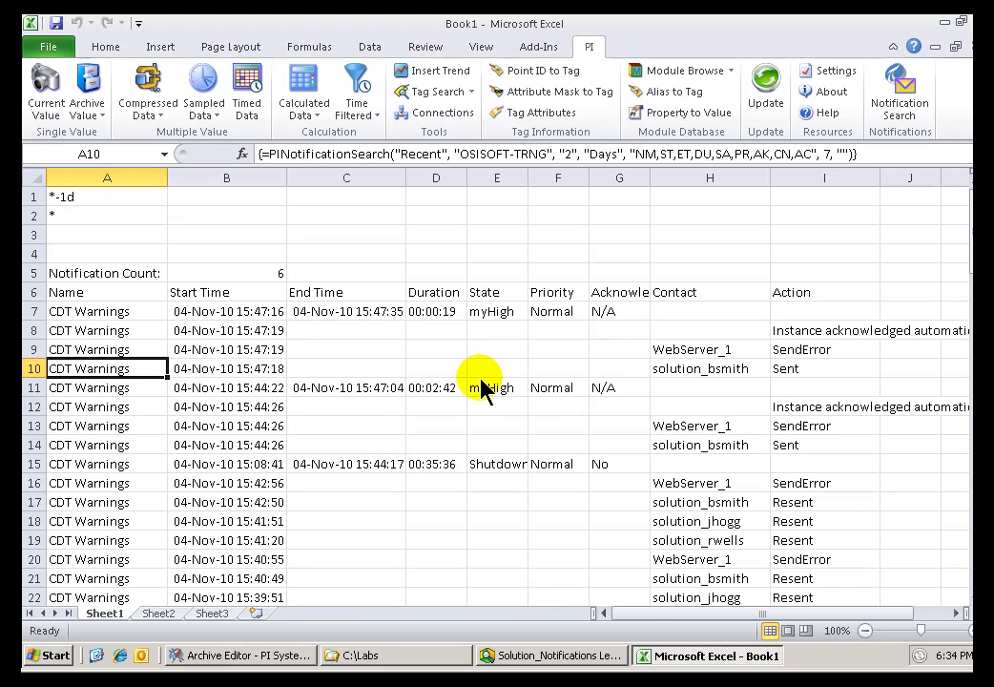
Step: Select the entire notification result array from cell B18 and delete its contents
left_click(119, 425)
left_click(238, 429)
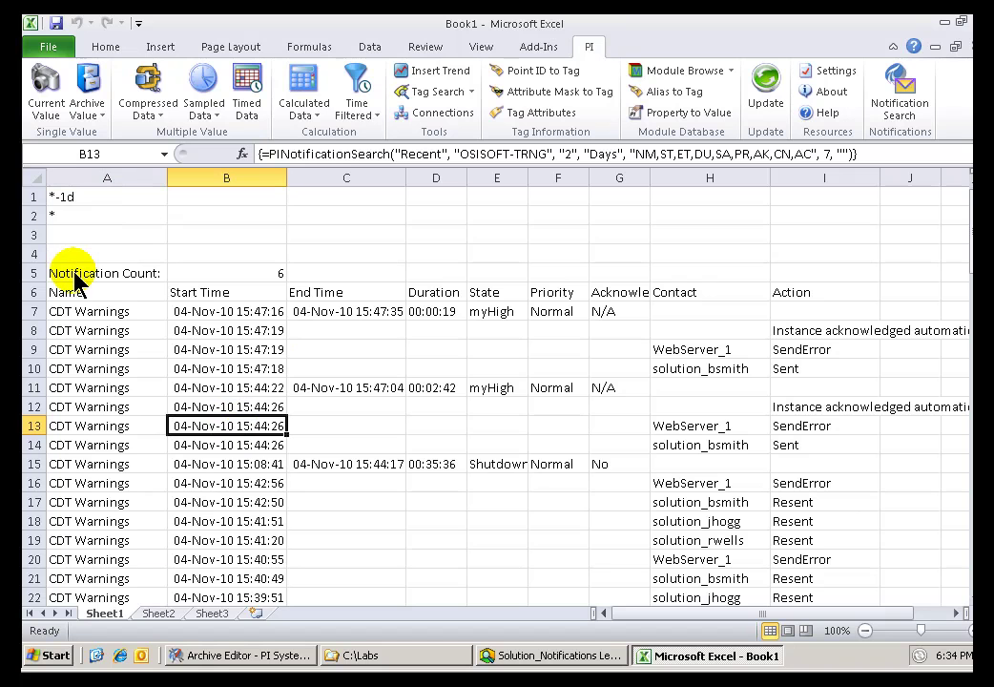
left_click(216, 520)
left_click_drag(214, 513, 214, 515)
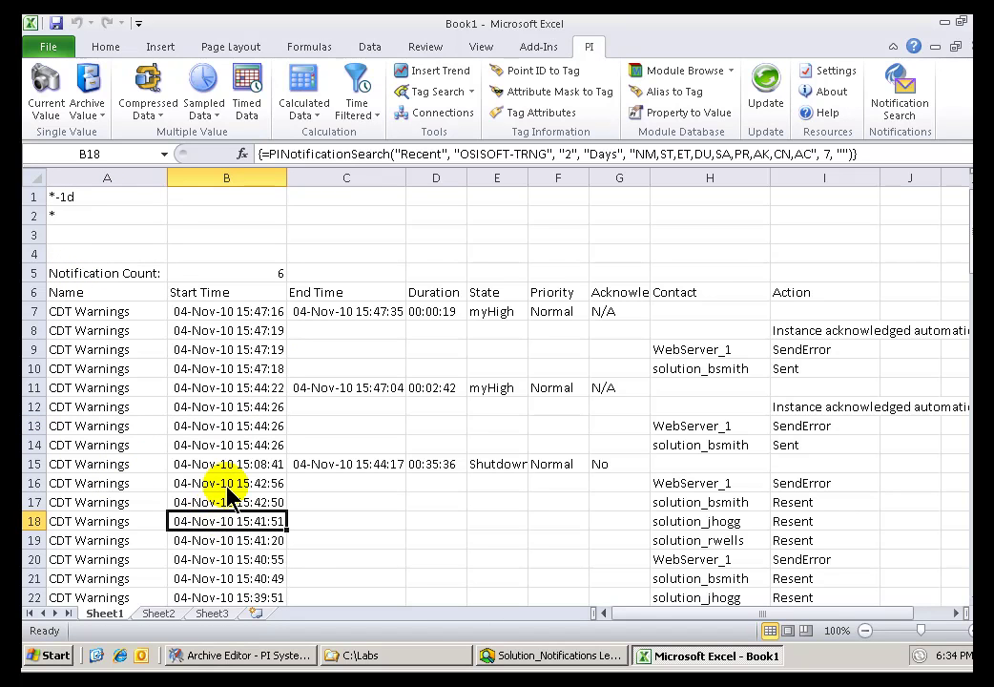
right_click(227, 524)
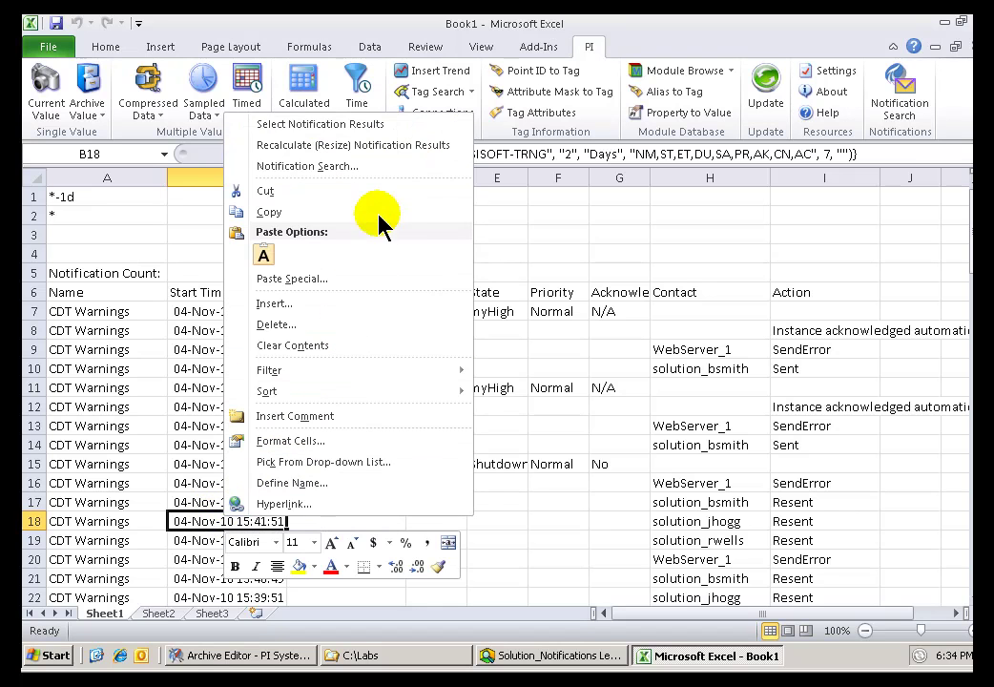
left_click(363, 126)
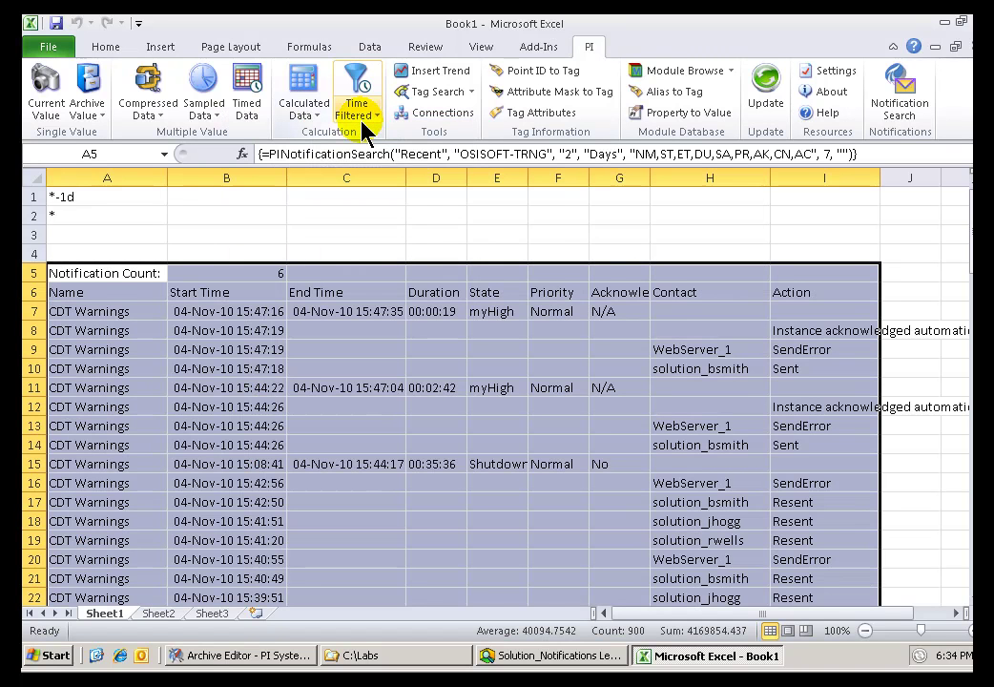
key("Delete")
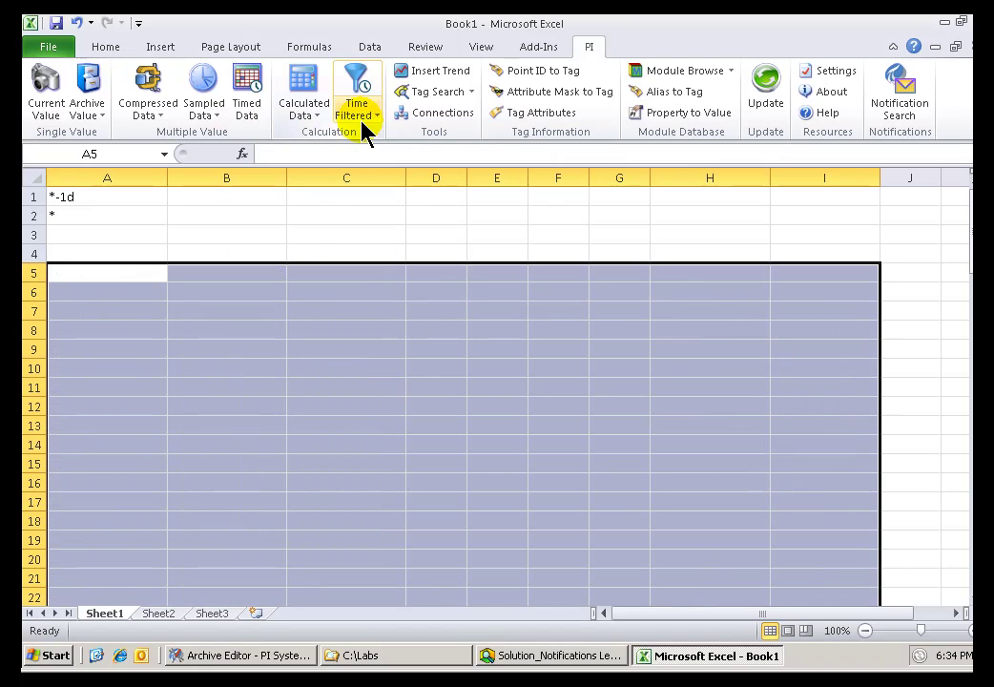
left_click(114, 272)
left_click(103, 309)
left_click(102, 276)
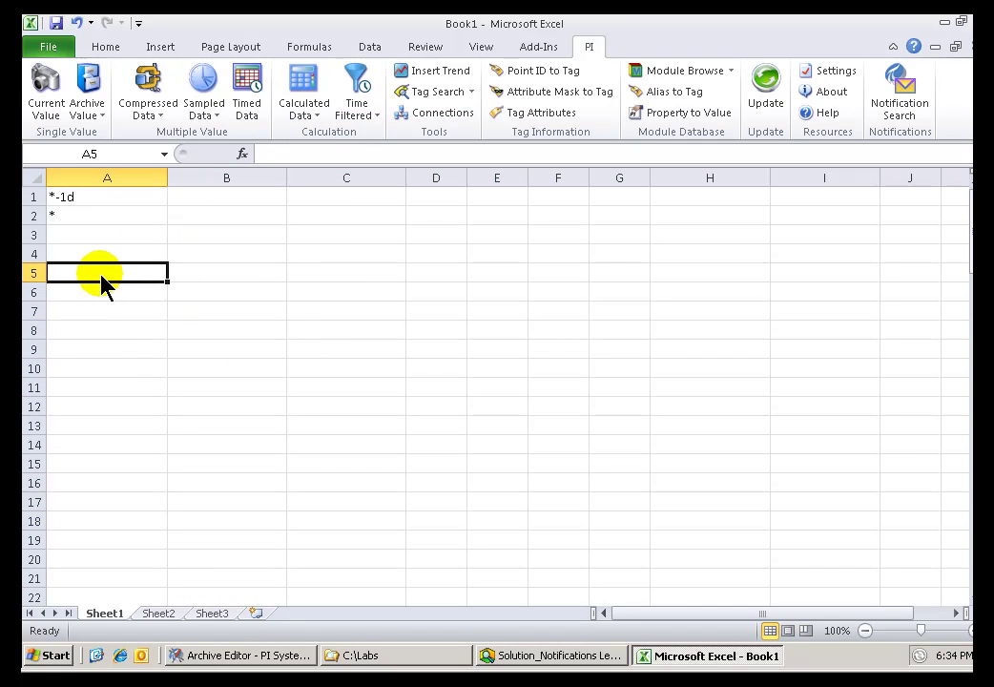
Step: Insert a new column before the time values and label them Start in A1 and End in A2
left_click(82, 199)
left_click(84, 214)
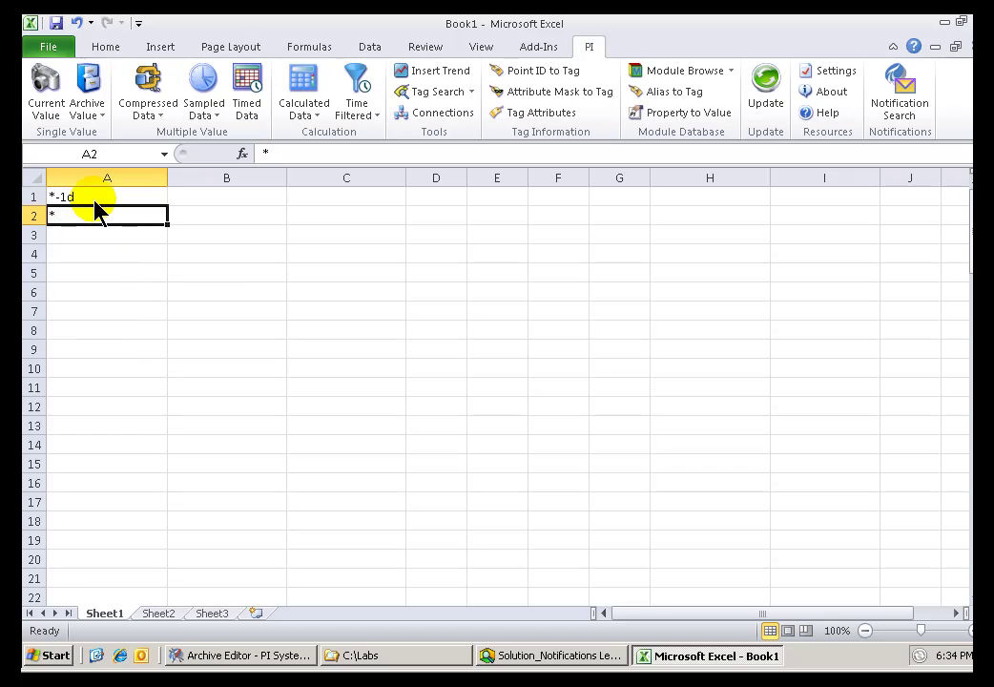
left_click(96, 197)
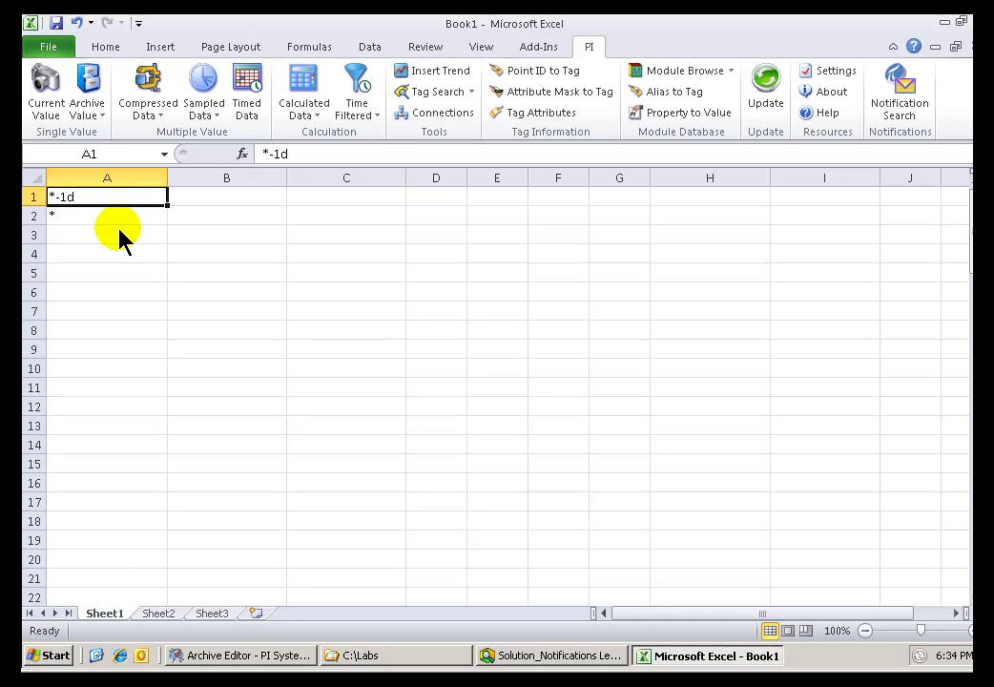
key("alt+i")
type("c")
type("Sta")
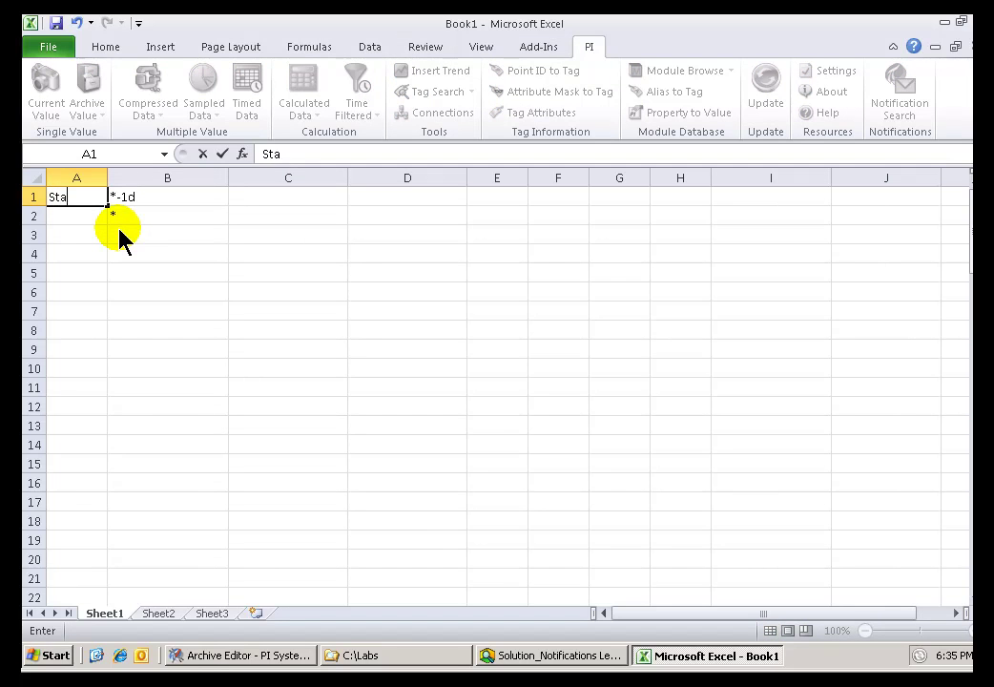
type("rt")
key("Return")
type("End")
key("Return")
key("Return")
key("Return")
key("Return")
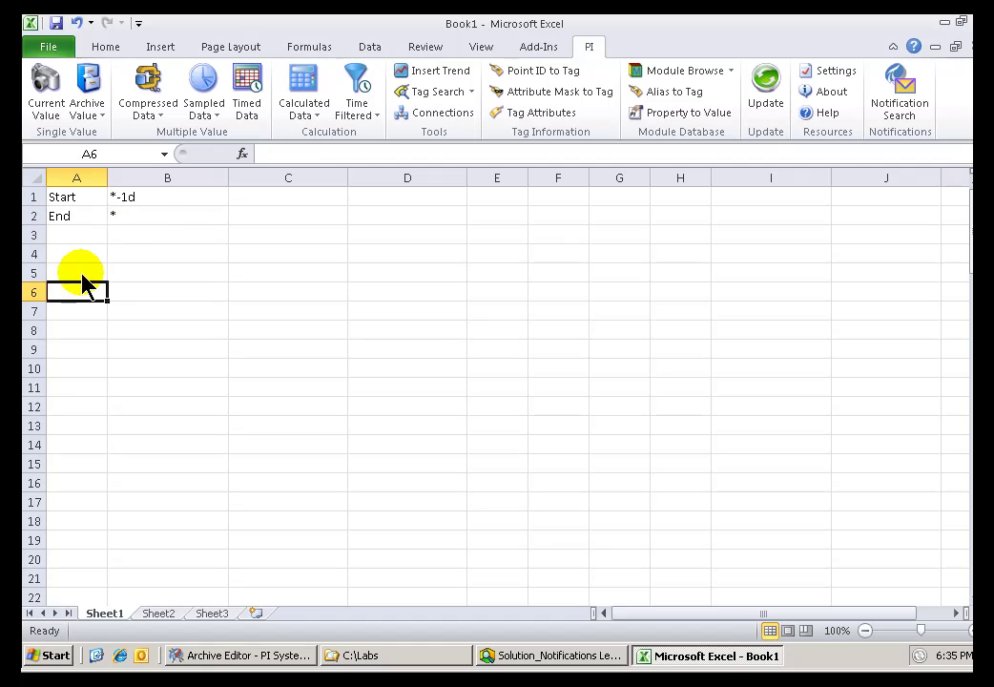
Step: Open a new notification search with A6 as the output cell and set it to view notifications by Timerange
left_click(150, 199)
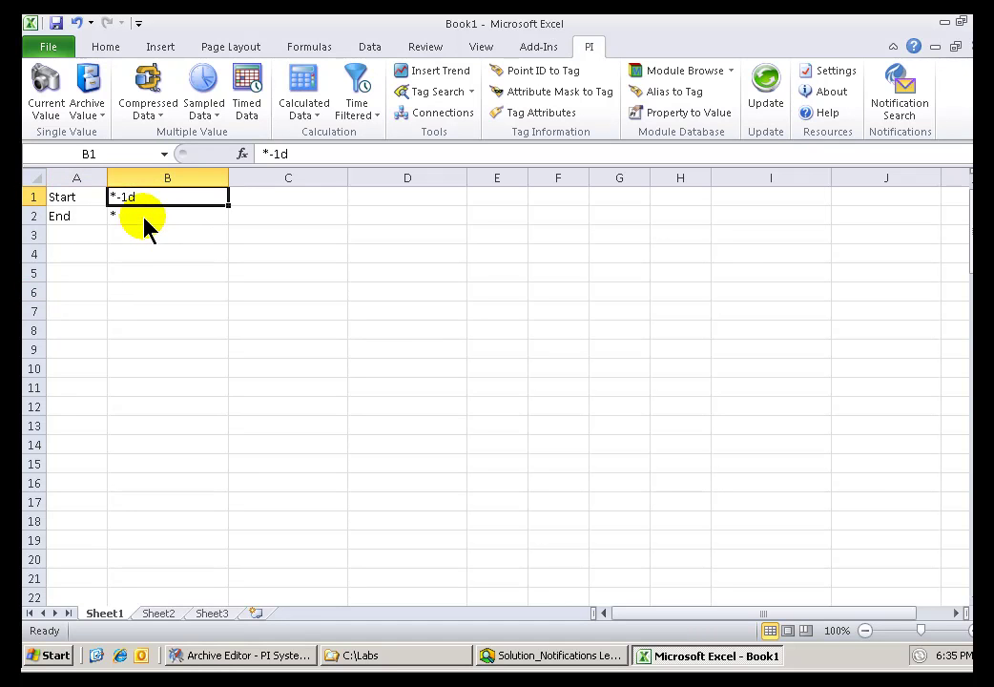
left_click(144, 218)
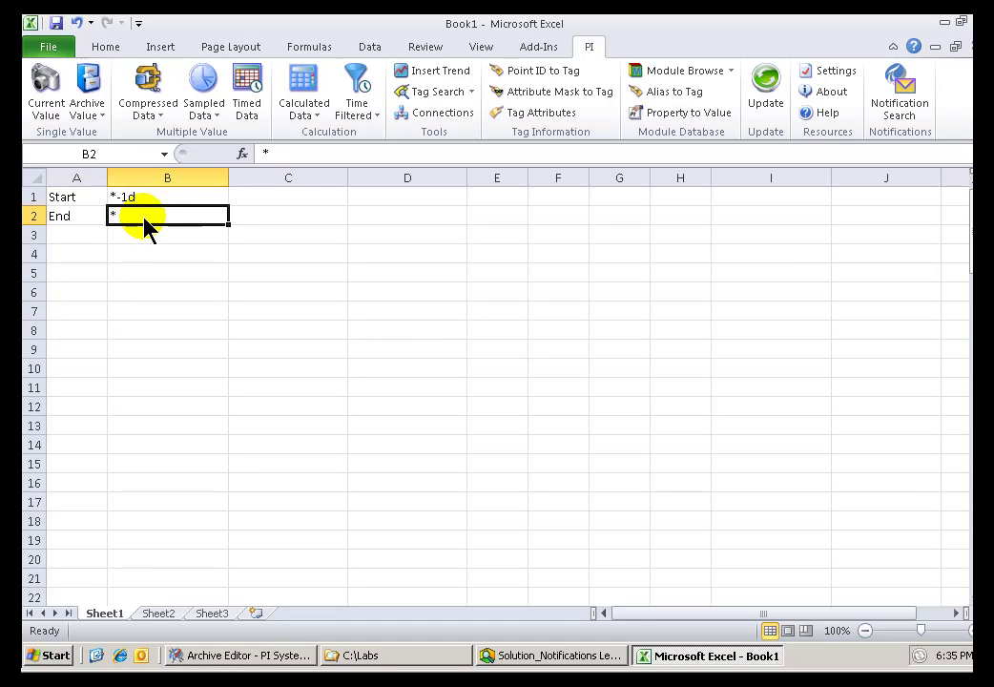
left_click(81, 297)
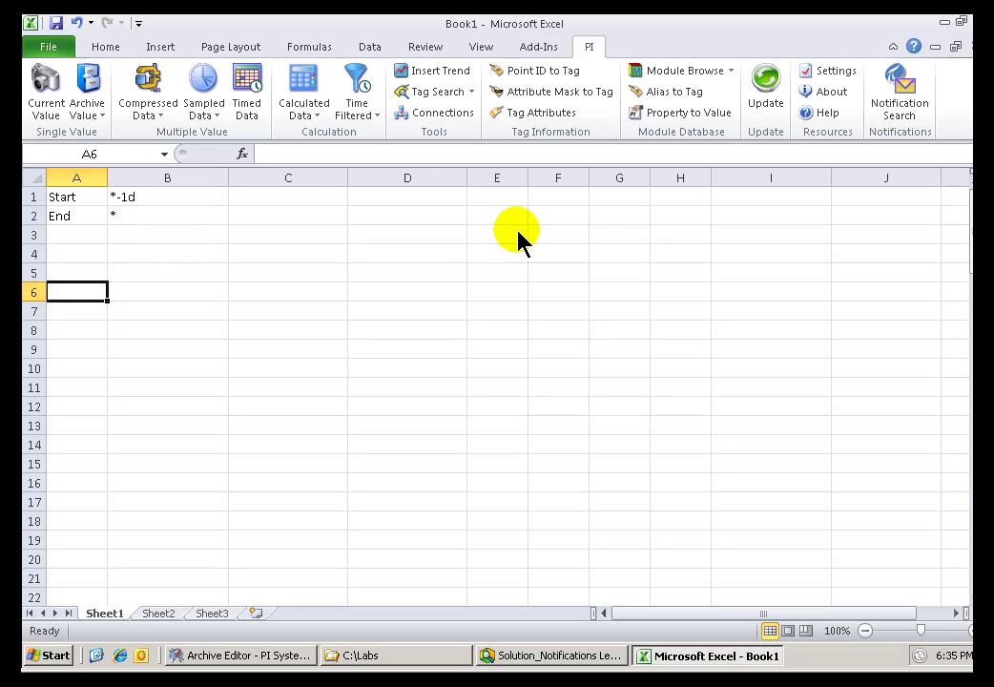
left_click(900, 99)
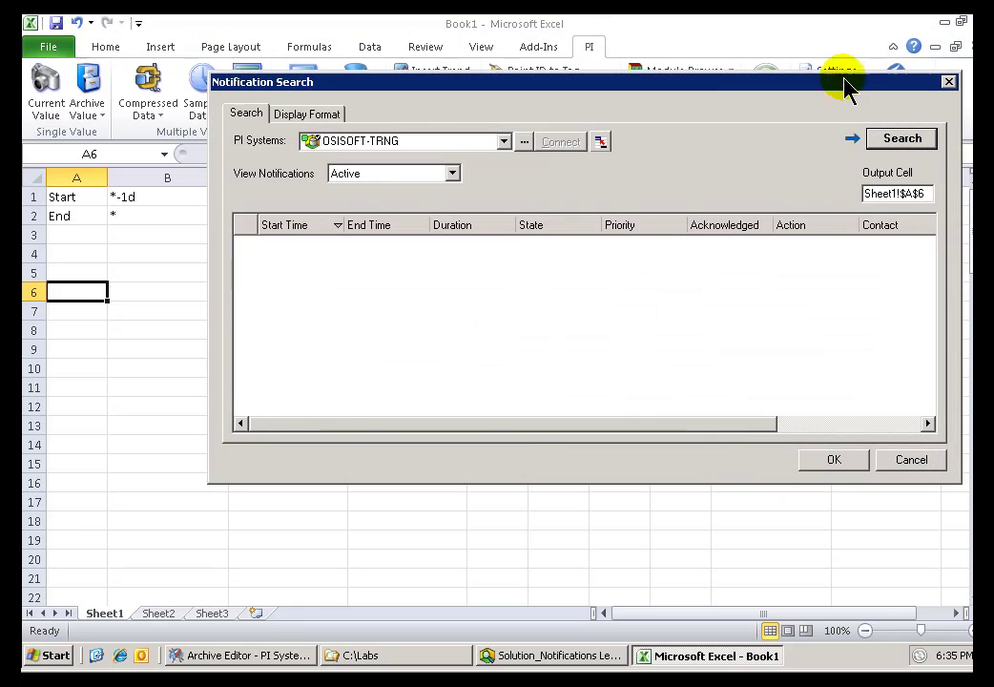
left_click(453, 174)
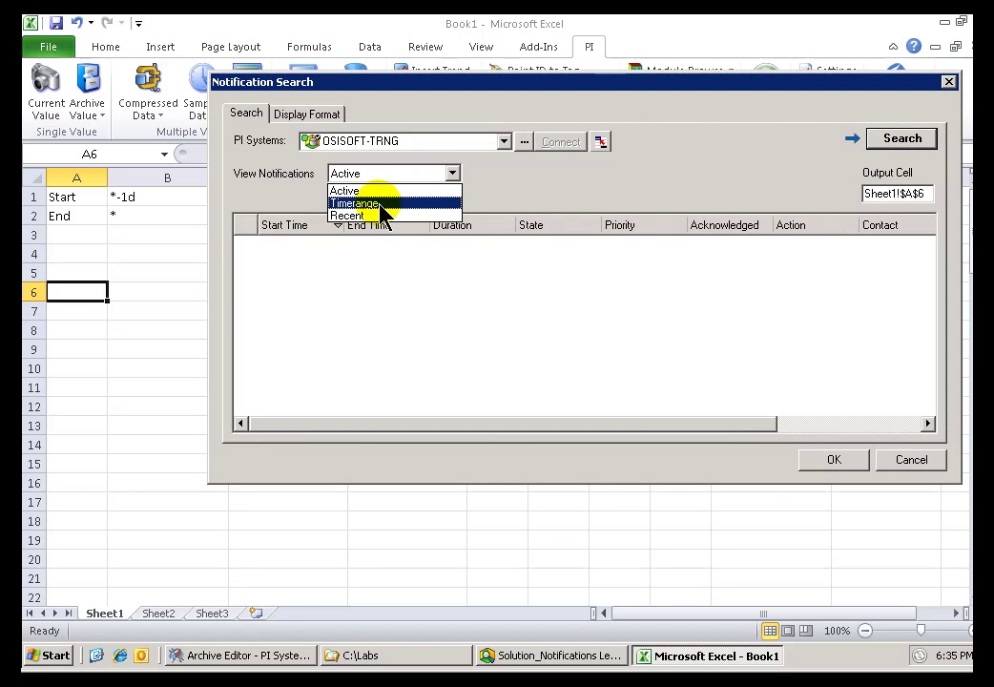
left_click(378, 204)
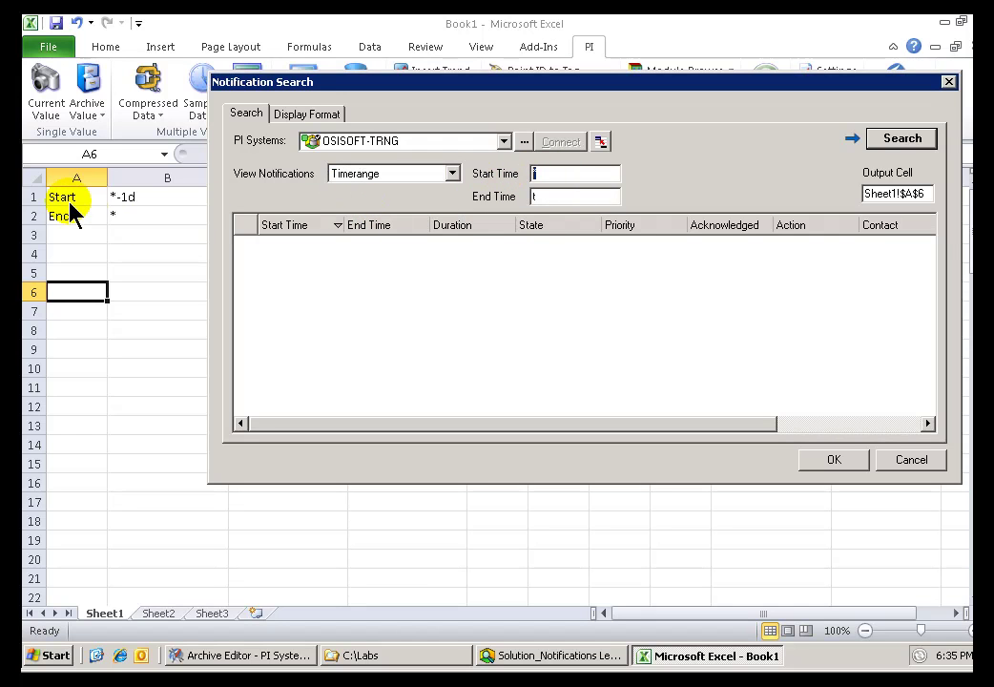
Step: Reference B1 as the start time and B2 as the end time, run the search, and output it to the sheet
left_click(124, 200)
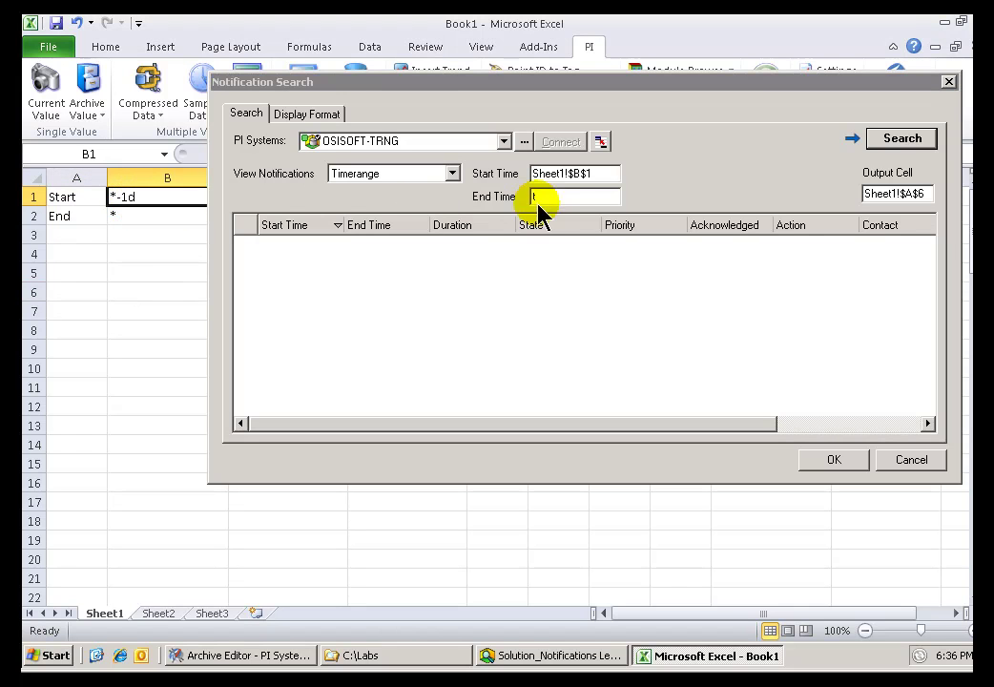
left_click(530, 197)
left_click(127, 219)
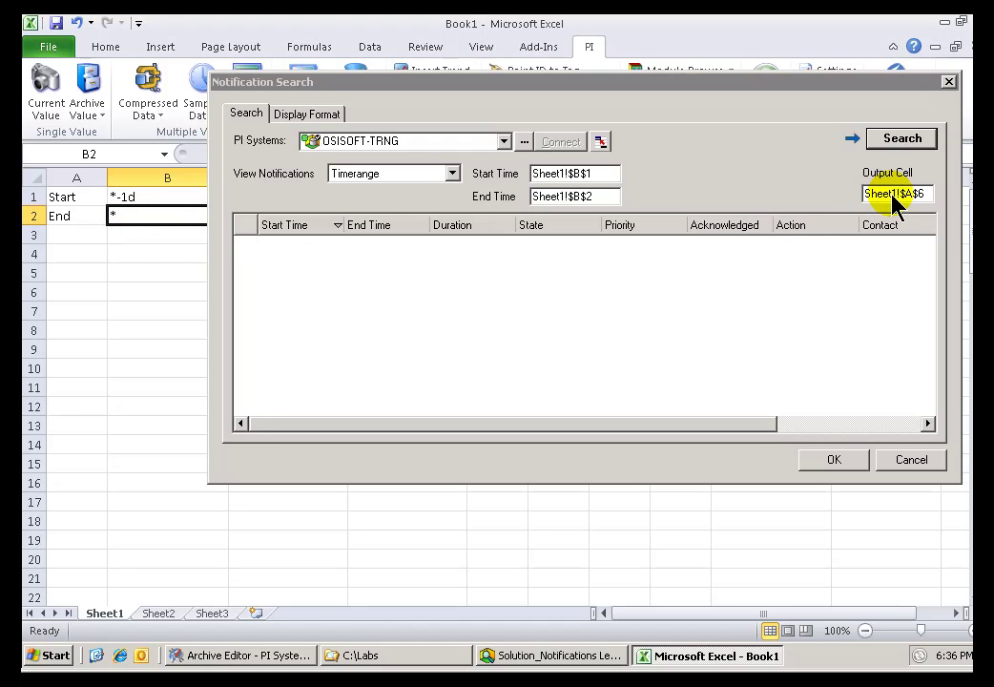
left_click(903, 143)
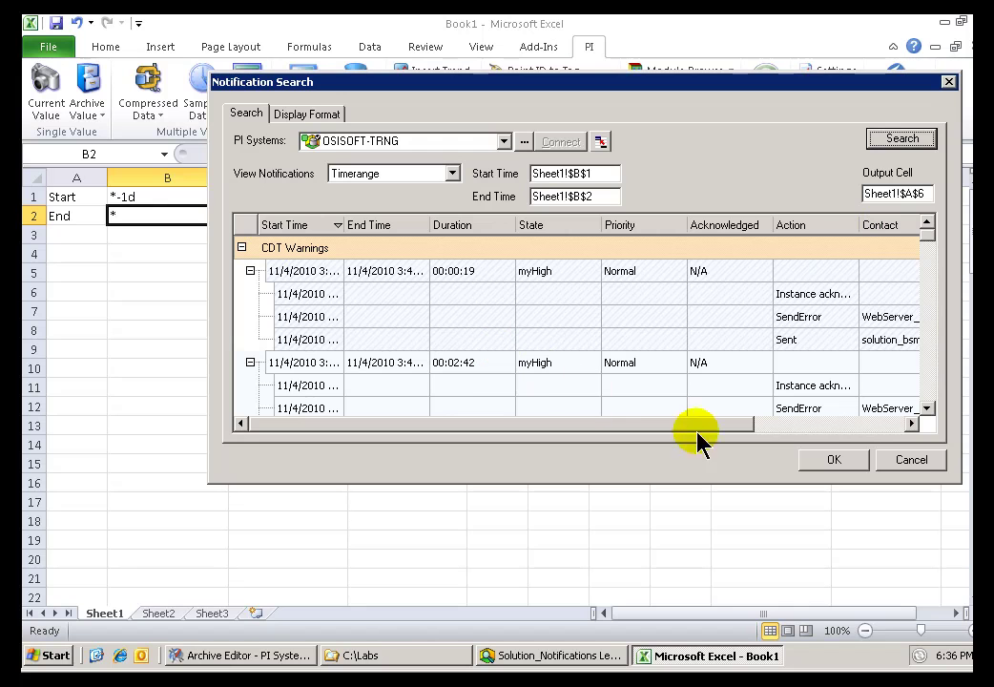
left_click(829, 461)
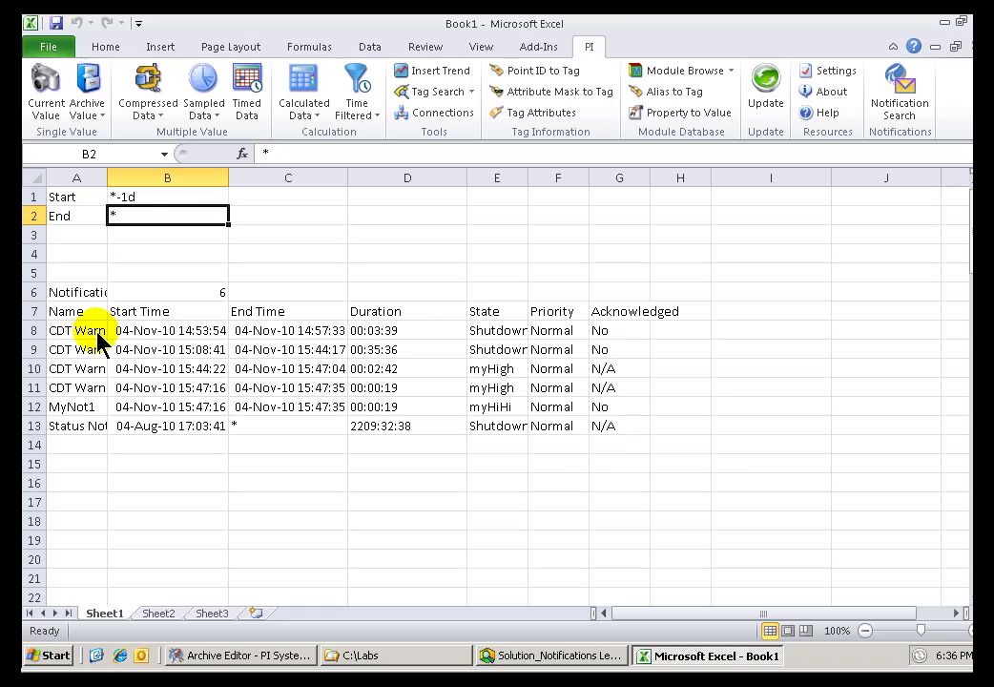
Step: Change the start time in B1 to *-2h
left_click(139, 197)
double_click(164, 199)
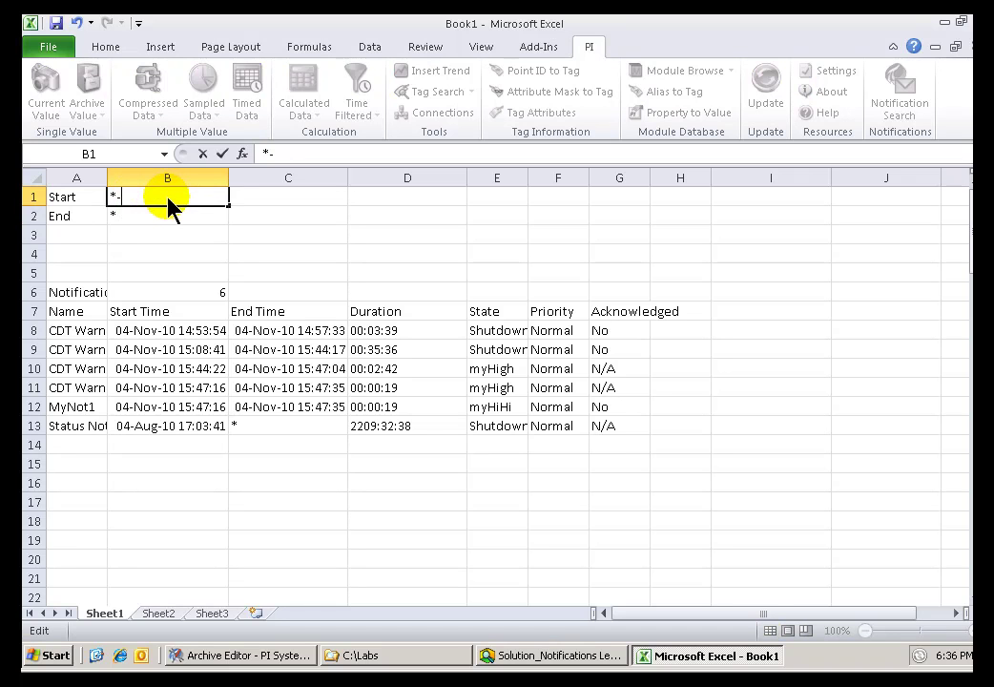
type("2h")
key("Return")
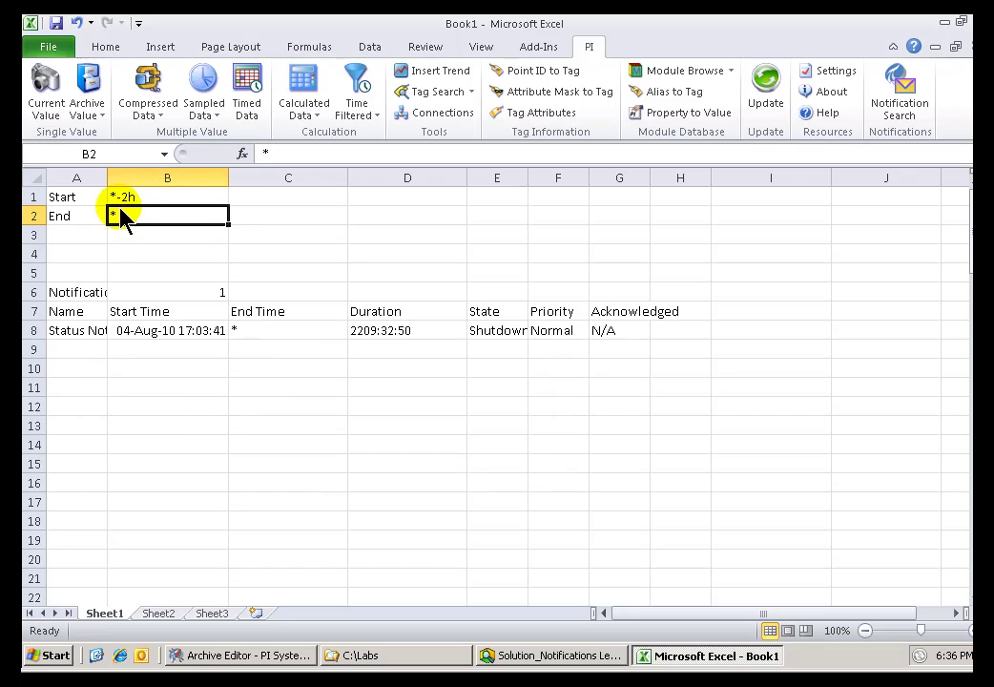
Step: Reopen the existing notification search from cell A7, run it, and enable the display of contact events
left_click(94, 316)
right_click(93, 315)
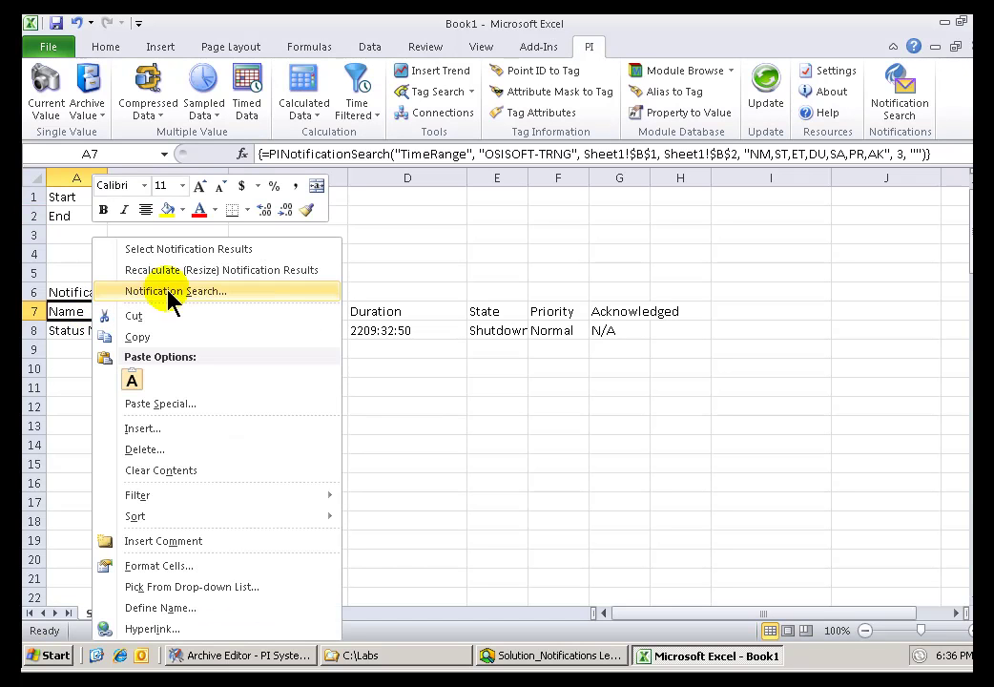
left_click(184, 290)
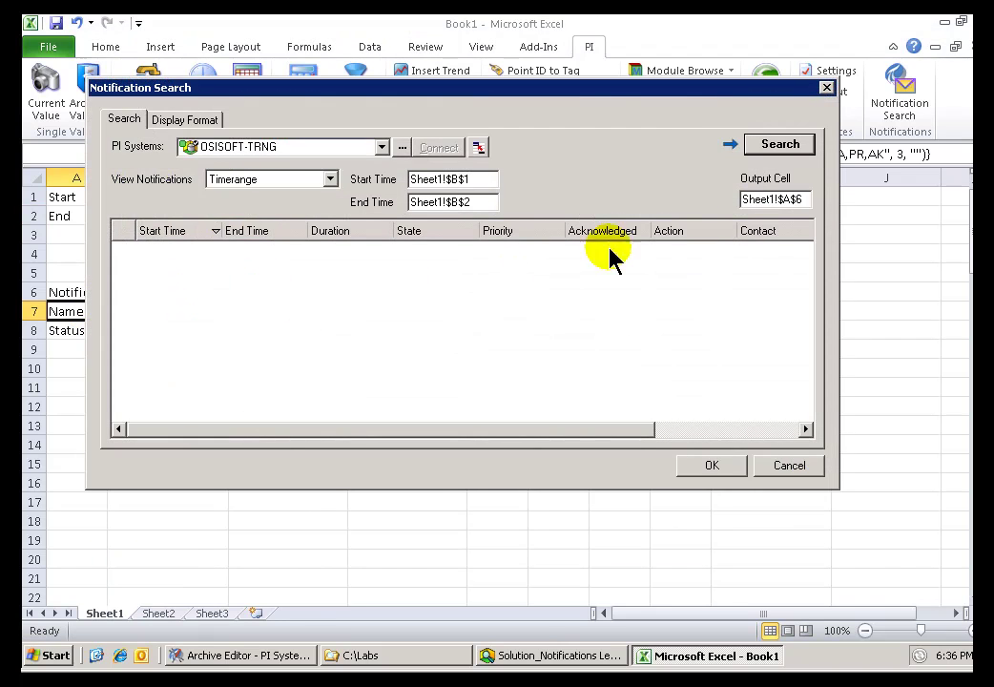
left_click(779, 148)
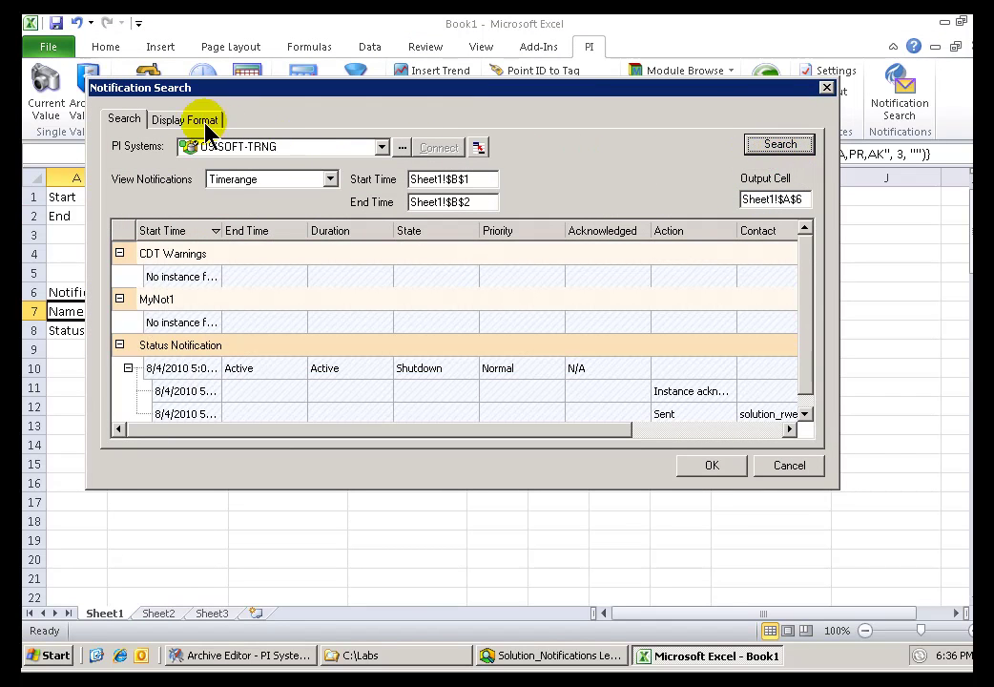
left_click(205, 122)
left_click(116, 143)
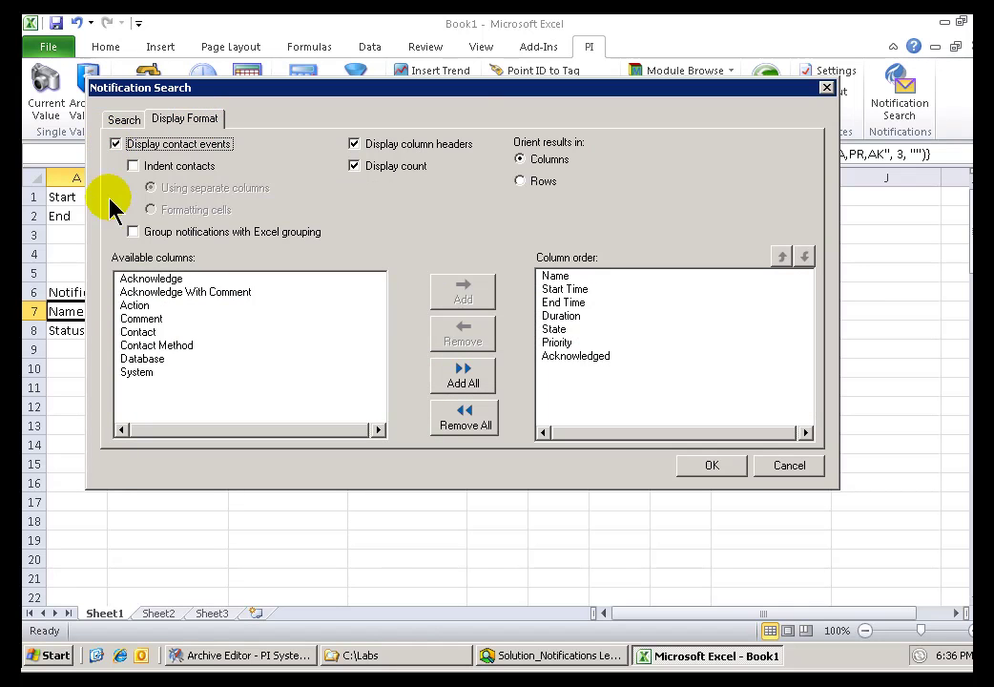
Step: Add the Action and Contact columns to the output with Contact ahead of Action, and write the results to the sheet
left_click(134, 305)
left_click(450, 296)
left_click(137, 319)
left_click(470, 295)
left_click(577, 382)
left_click(781, 255)
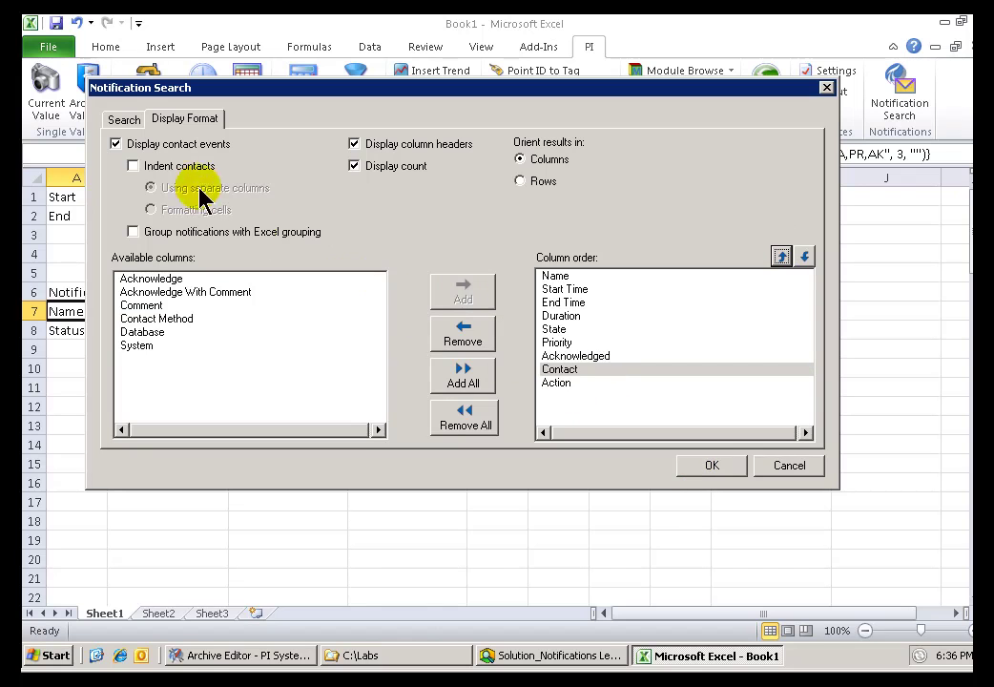
left_click(124, 119)
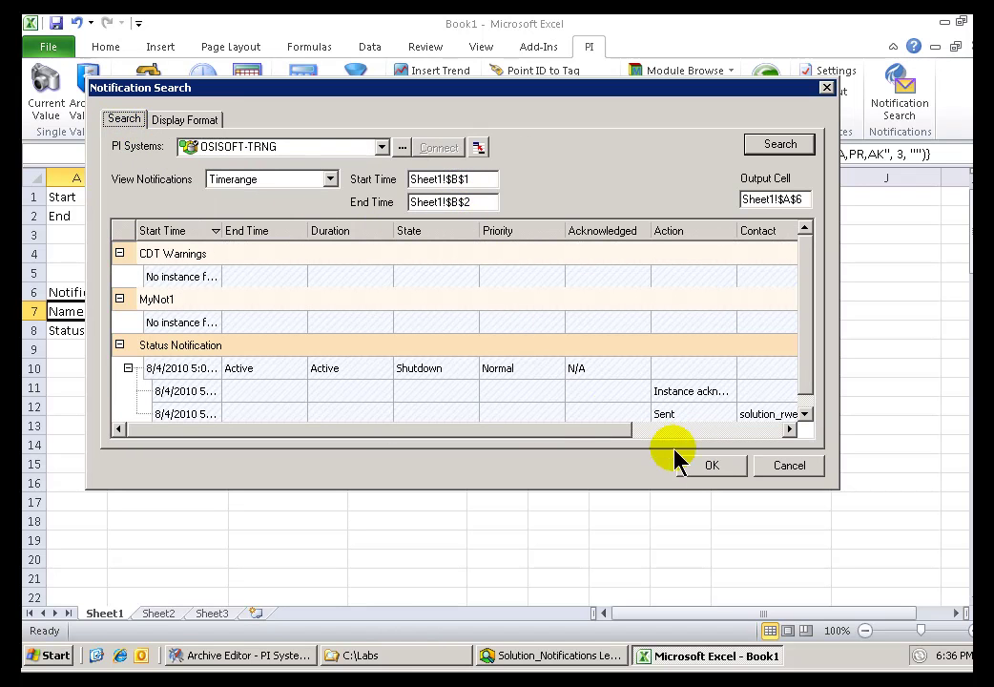
left_click(703, 468)
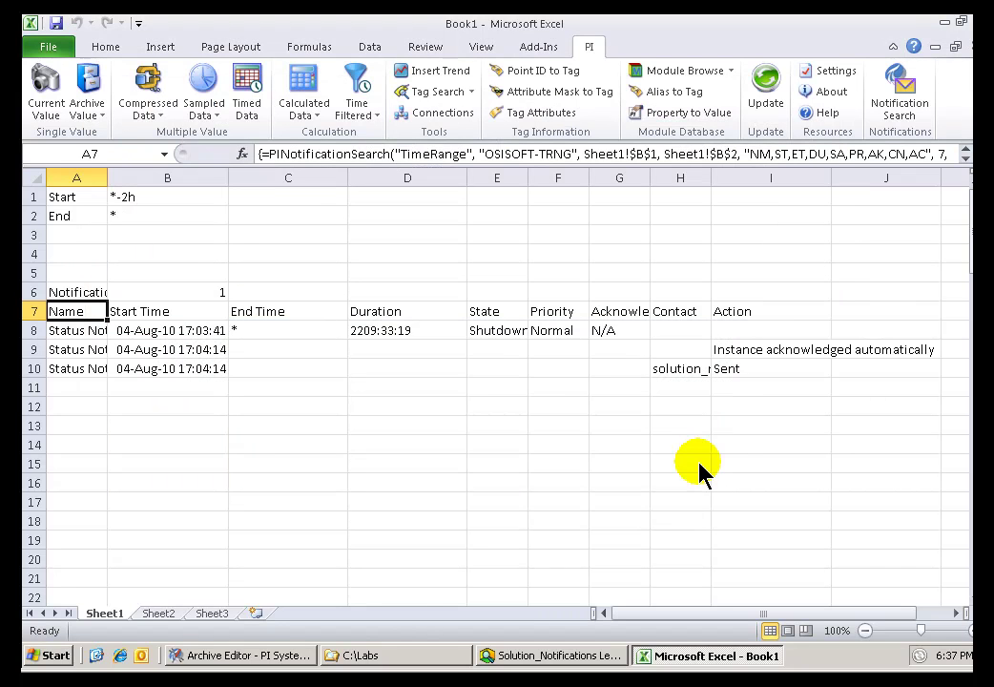
Step: Widen column A so the full notification names fit
left_click(136, 197)
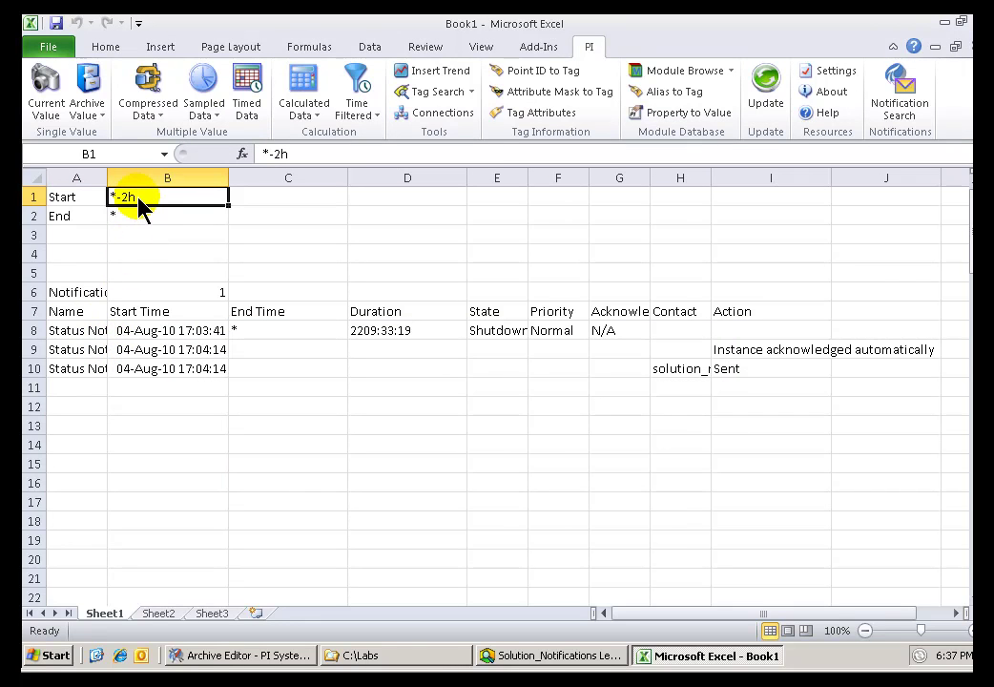
left_click(99, 333)
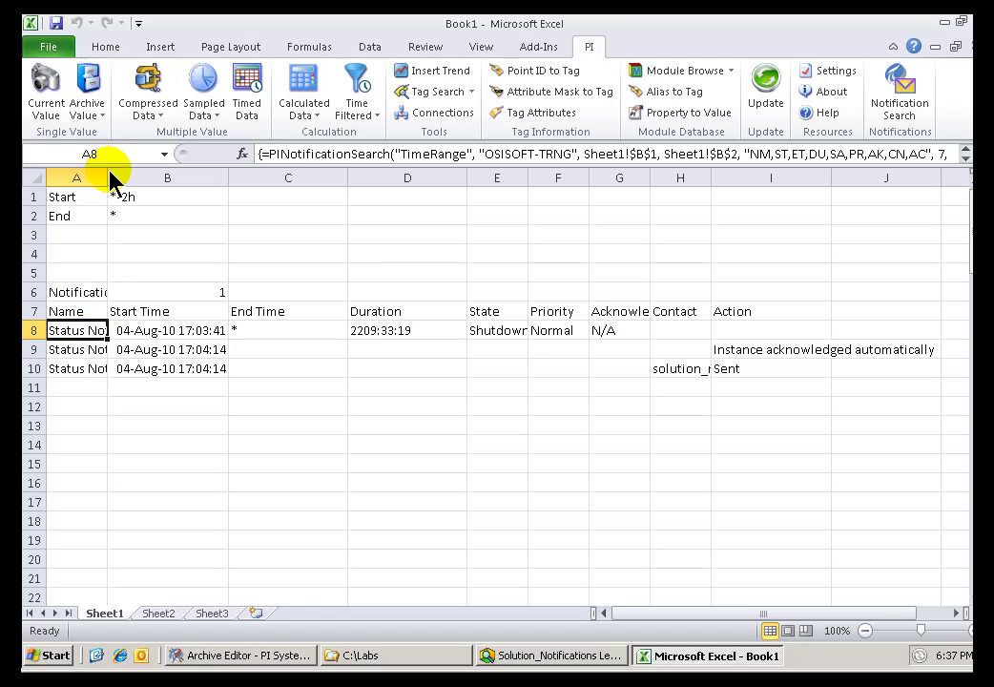
left_click_drag(108, 177, 192, 188)
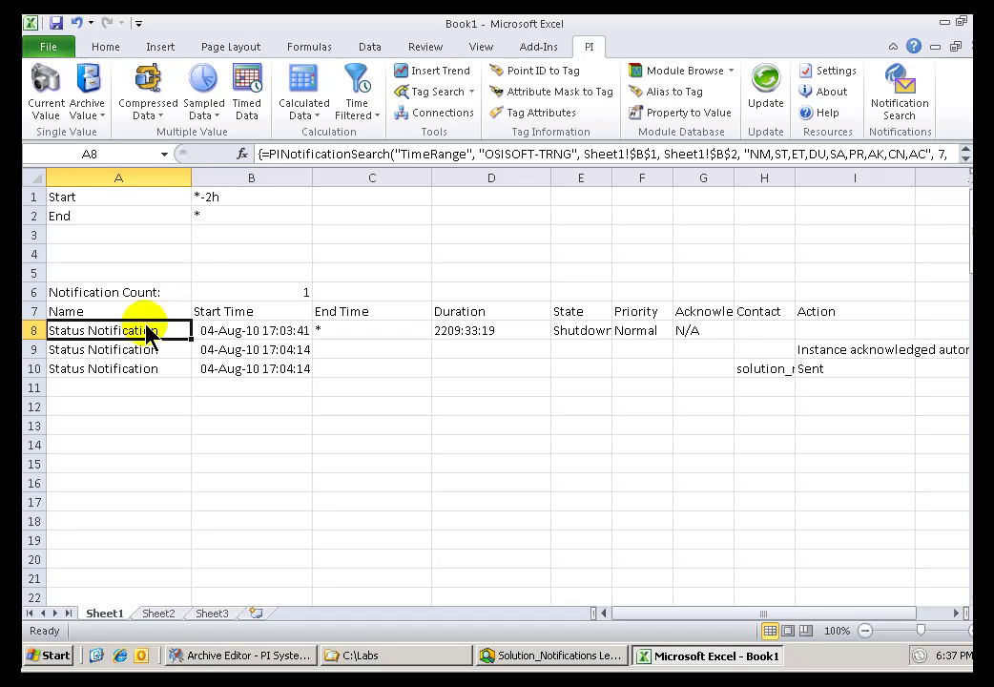
Step: Change the start time in B1 to *-2d and recalculate the notification results to resize the array
left_click(225, 203)
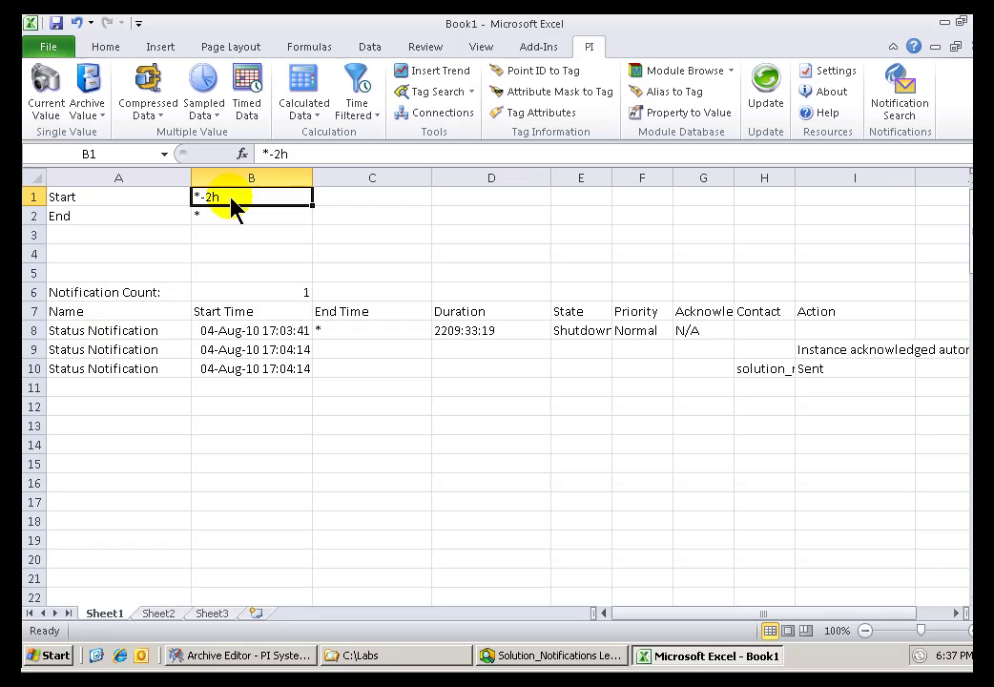
double_click(230, 206)
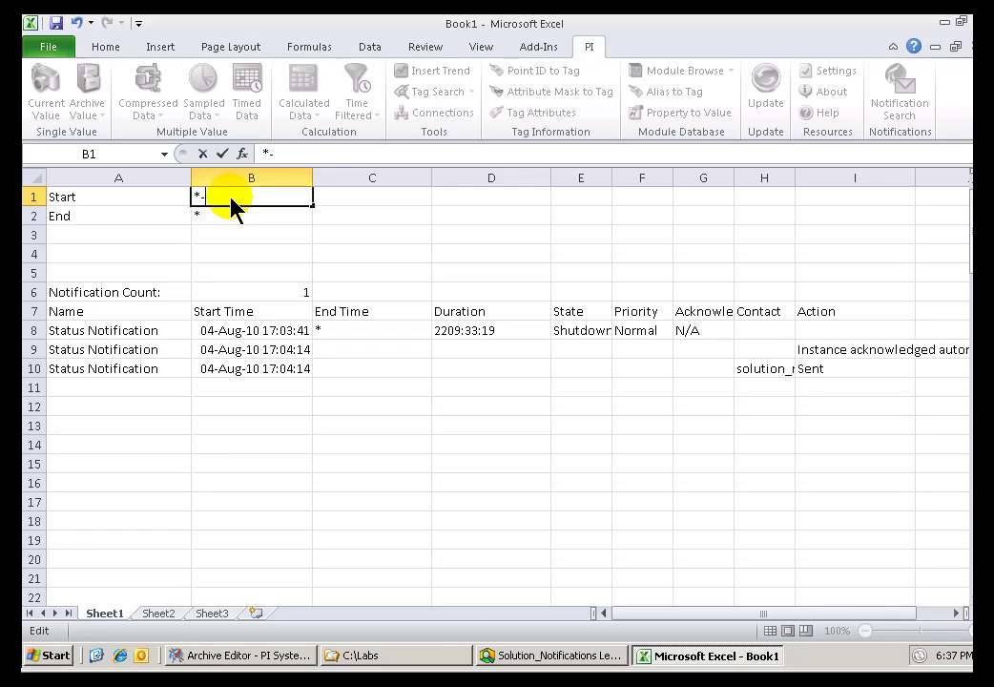
key("Return")
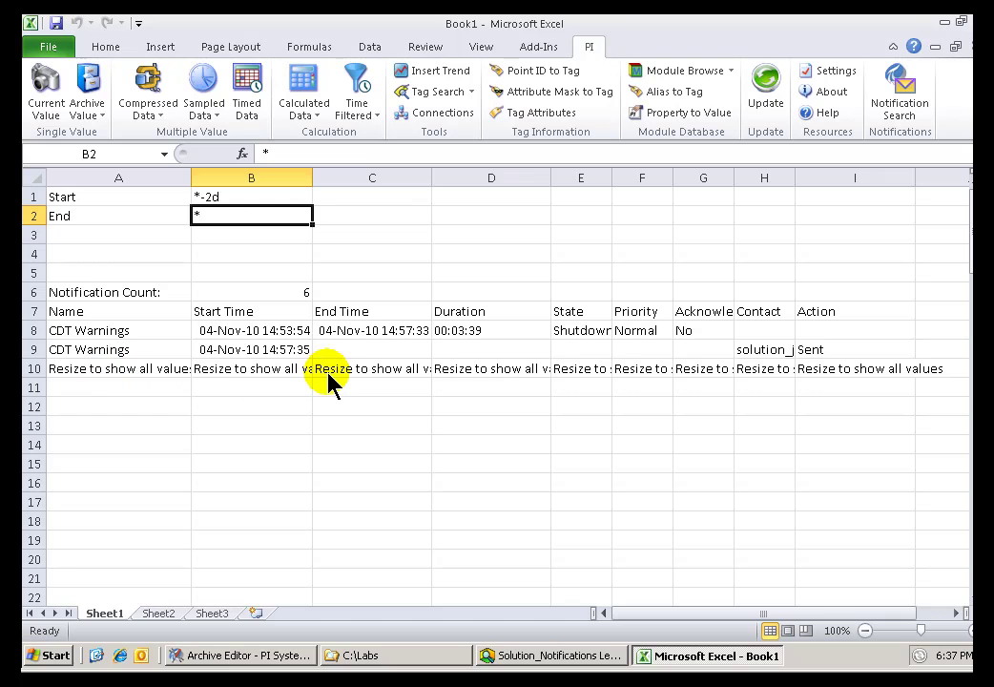
right_click(60, 330)
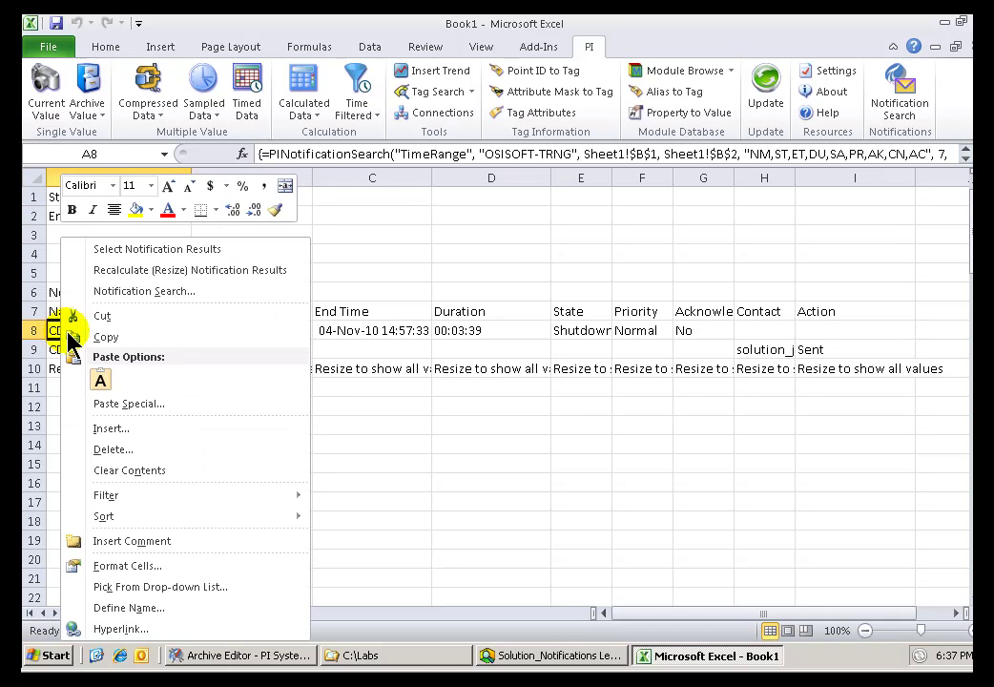
left_click(157, 271)
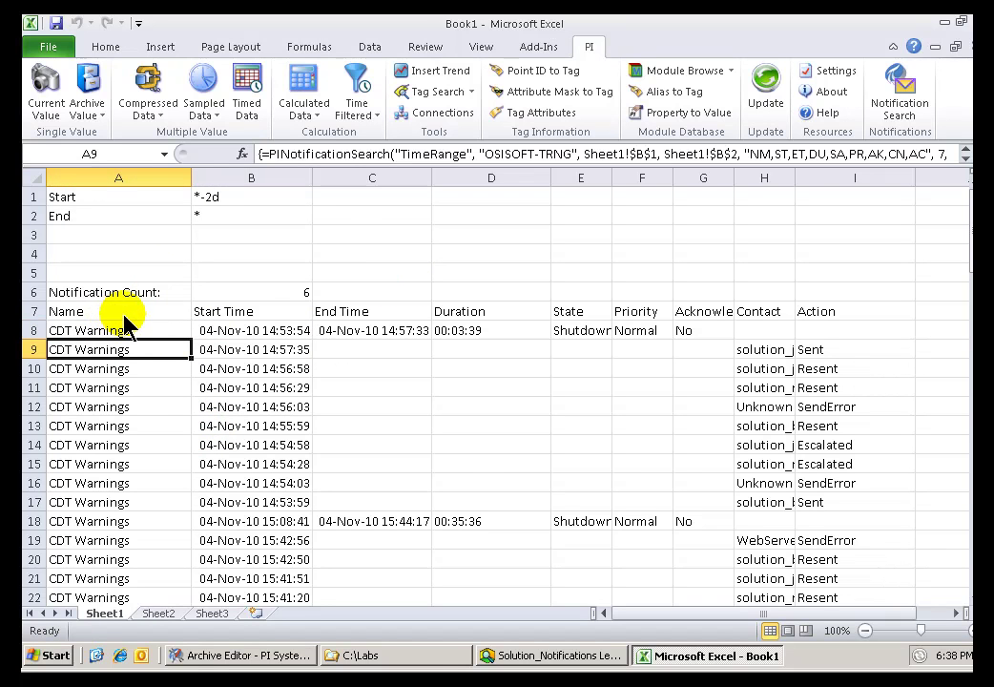
Step: Set the start time in B1 back to *-2h
left_click(215, 199)
left_click(214, 227)
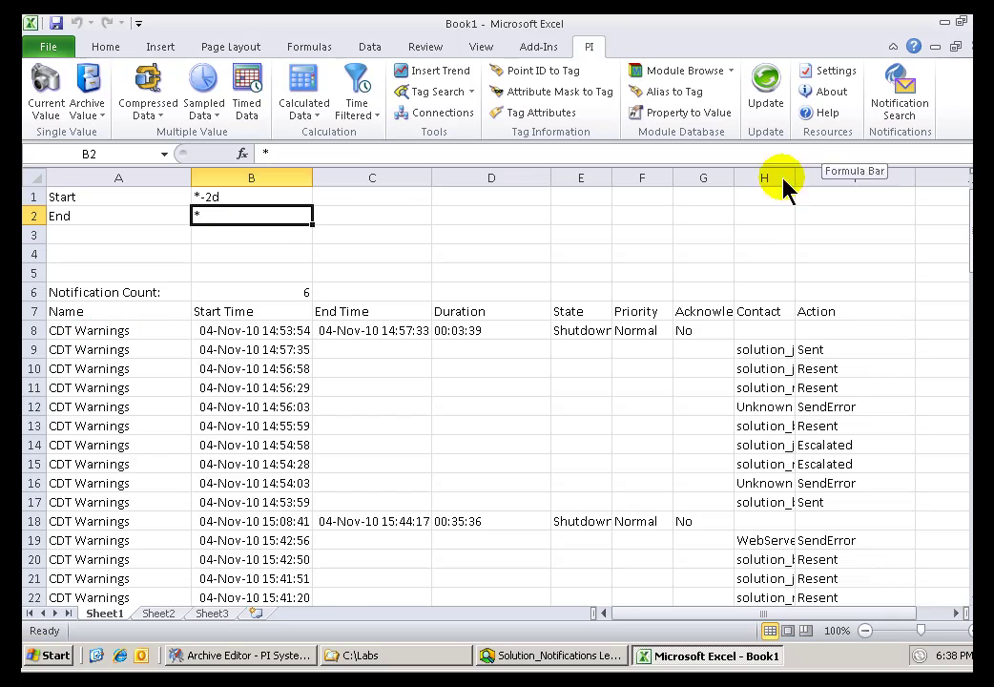
left_click(244, 200)
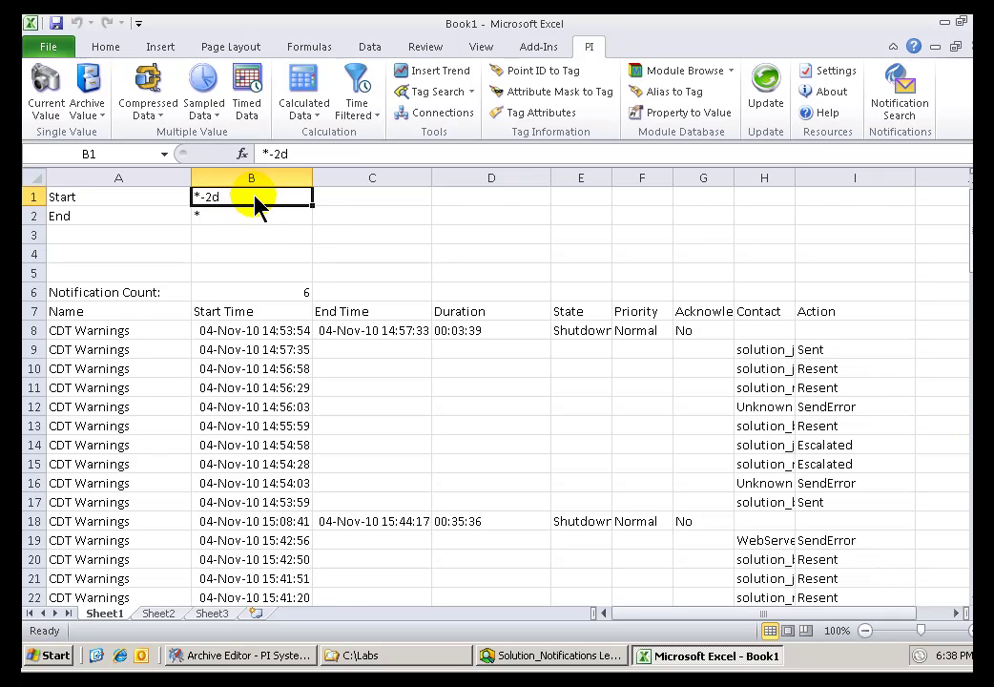
double_click(256, 202)
key("BackSpace")
type("h")
key("Return")
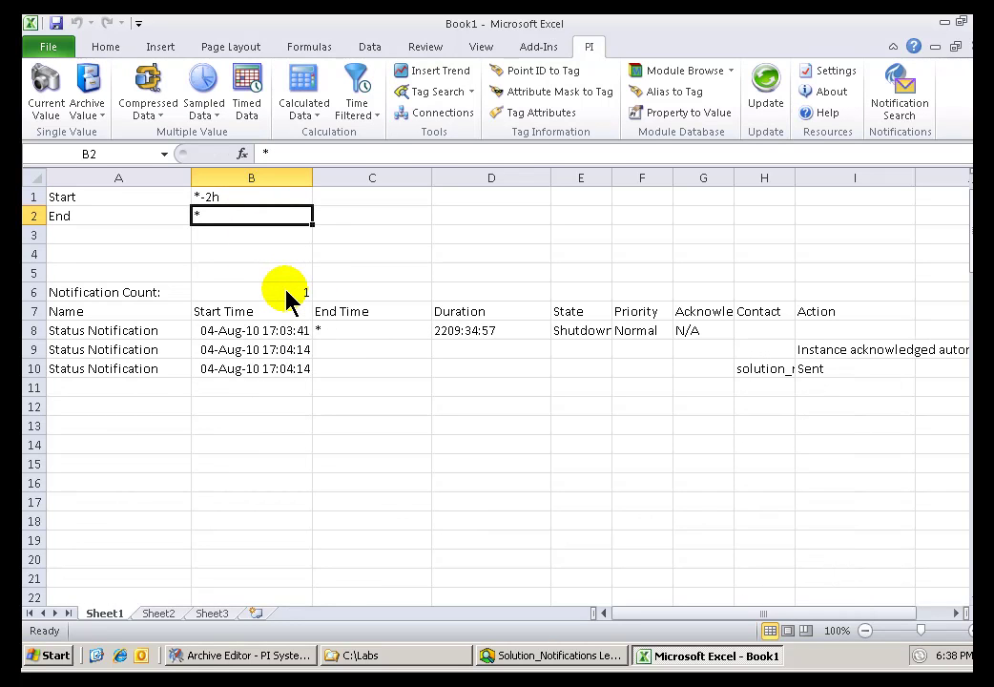
Step: Recalculate and resize the notification results for the *-2h range, and check the cells below the array
left_click(286, 299)
left_click(103, 351)
right_click(116, 355)
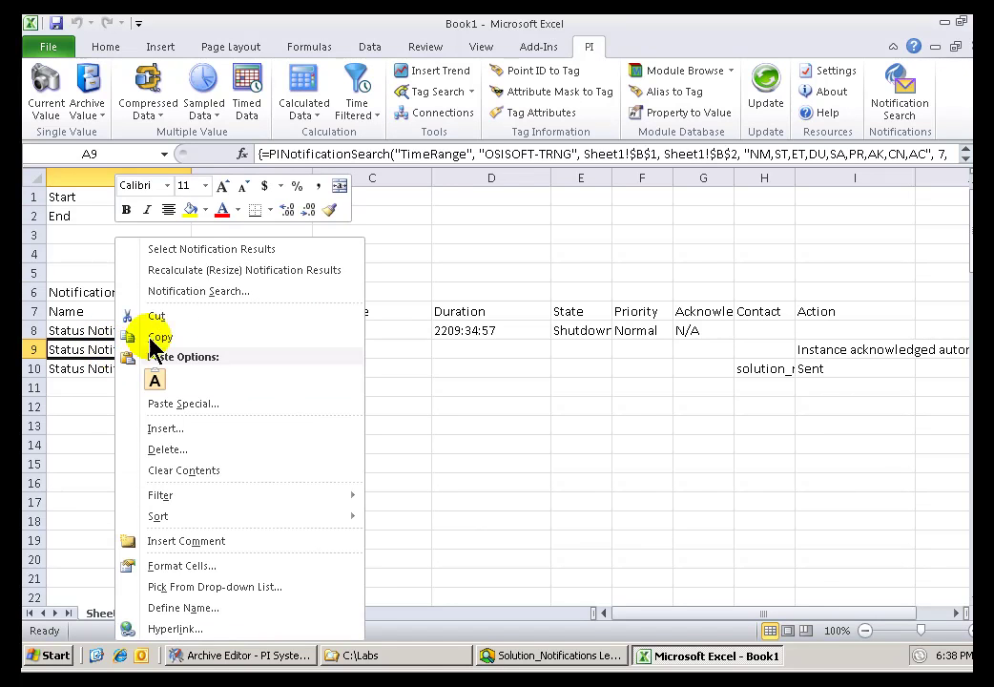
left_click(195, 270)
left_click(115, 388)
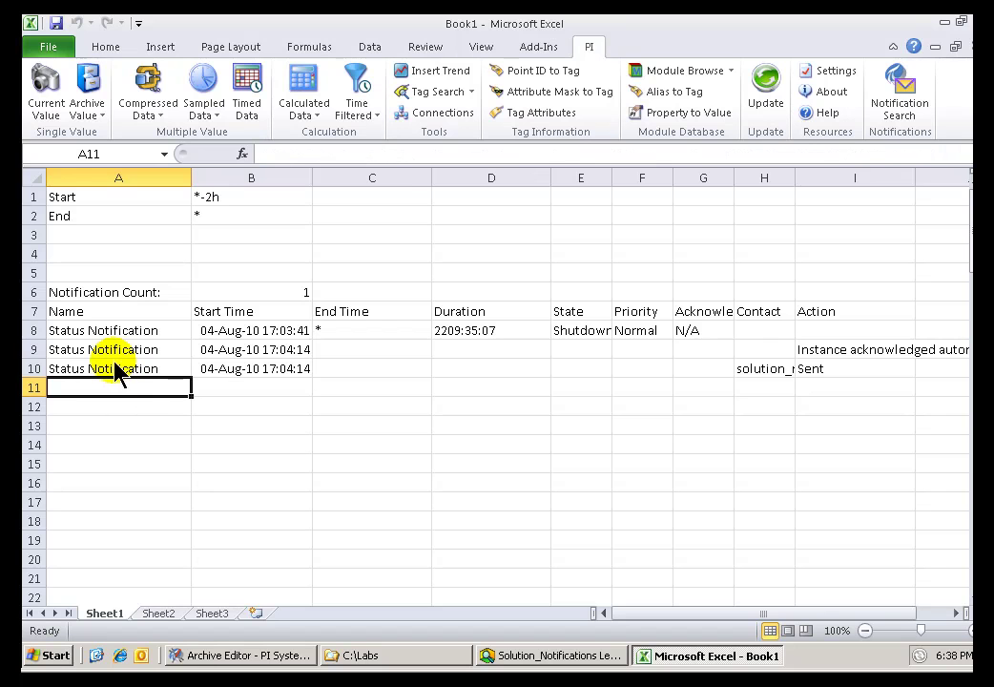
left_click(114, 372)
left_click(111, 388)
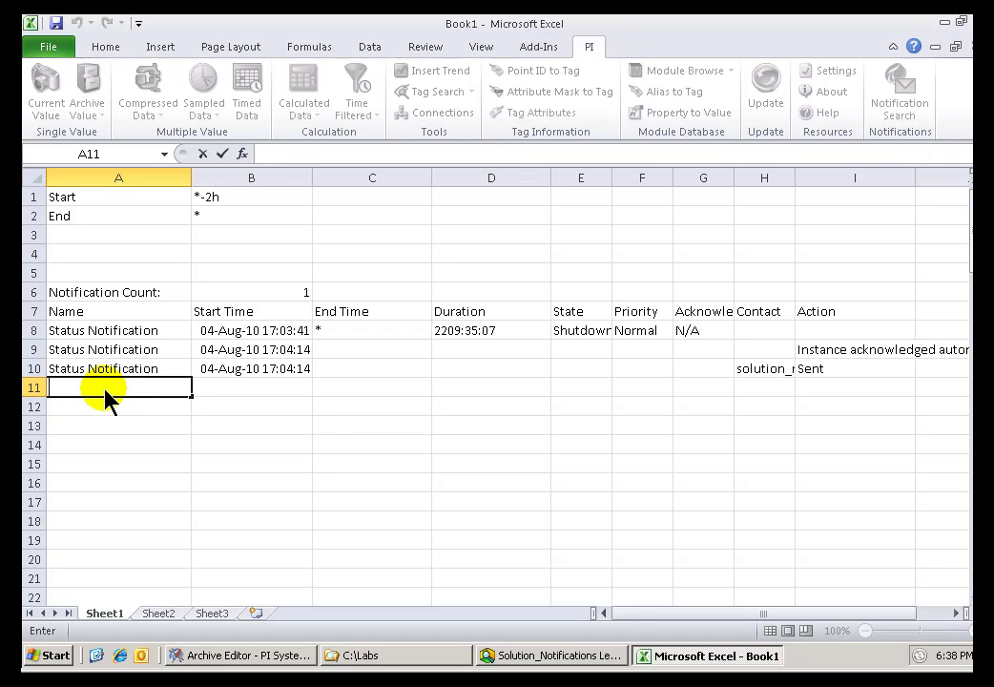
Step: Set the start time in B1 to *-2d again
left_click(231, 203)
double_click(253, 205)
key("BackSpace")
key("BackSpace")
type("d")
key("BackSpace")
type("2d")
key("Return")
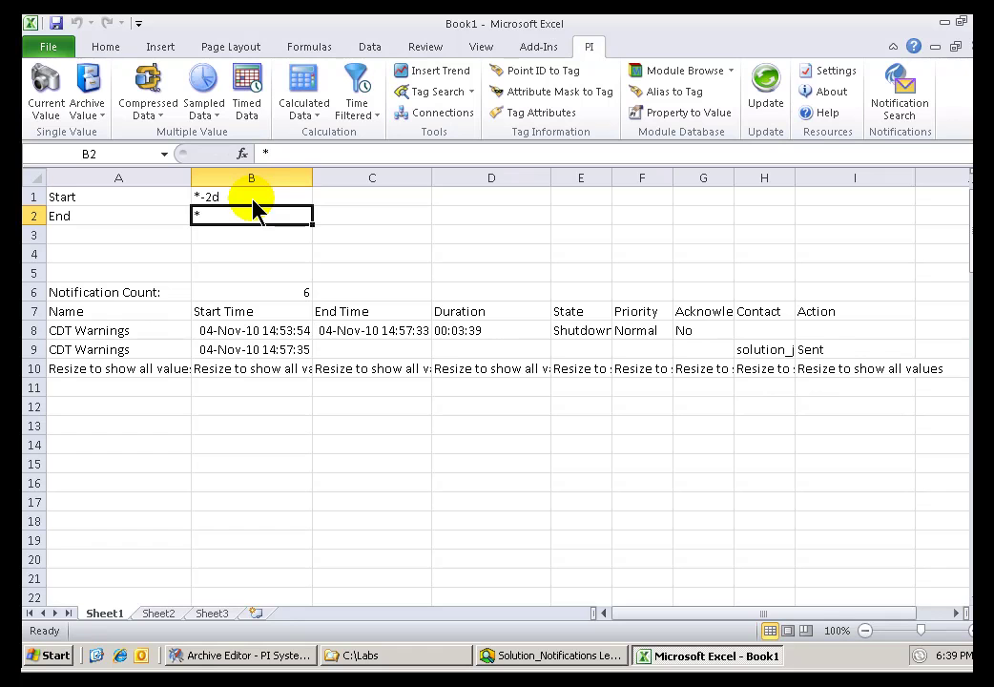
Step: Recalculate and resize the notification results so the array covers the whole *-2d range
left_click(88, 395)
left_click(85, 412)
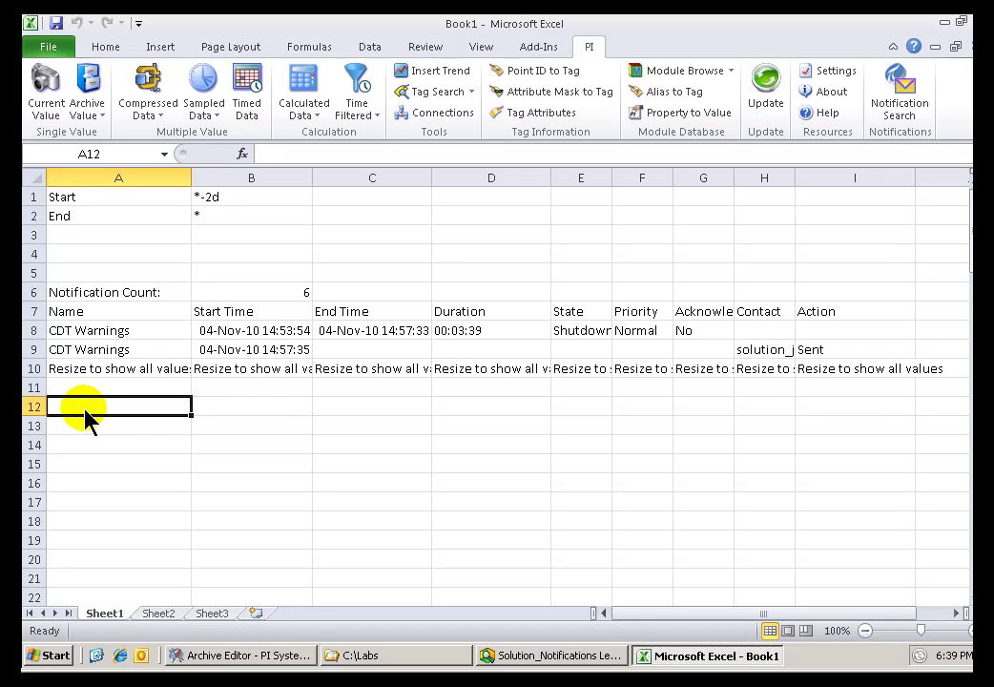
left_click(84, 349)
right_click(84, 349)
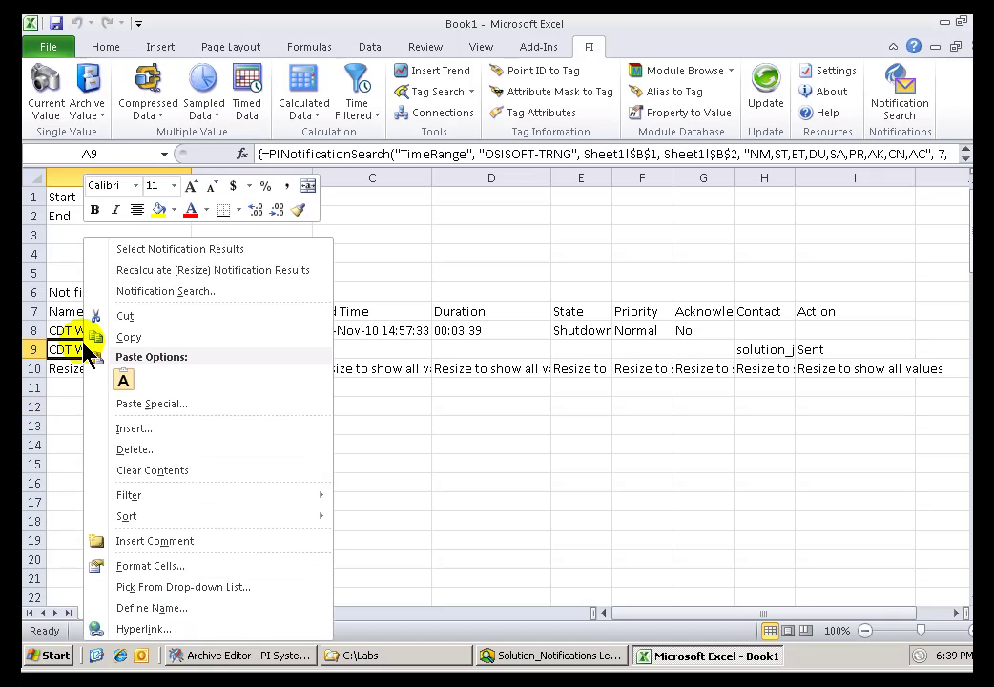
left_click(174, 273)
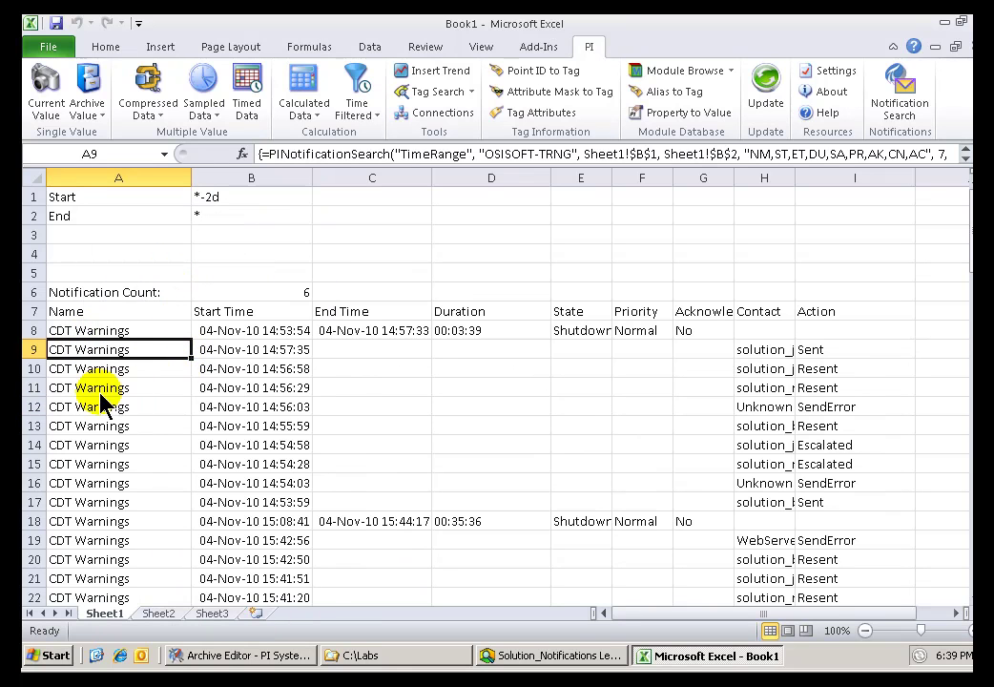
left_click(100, 391)
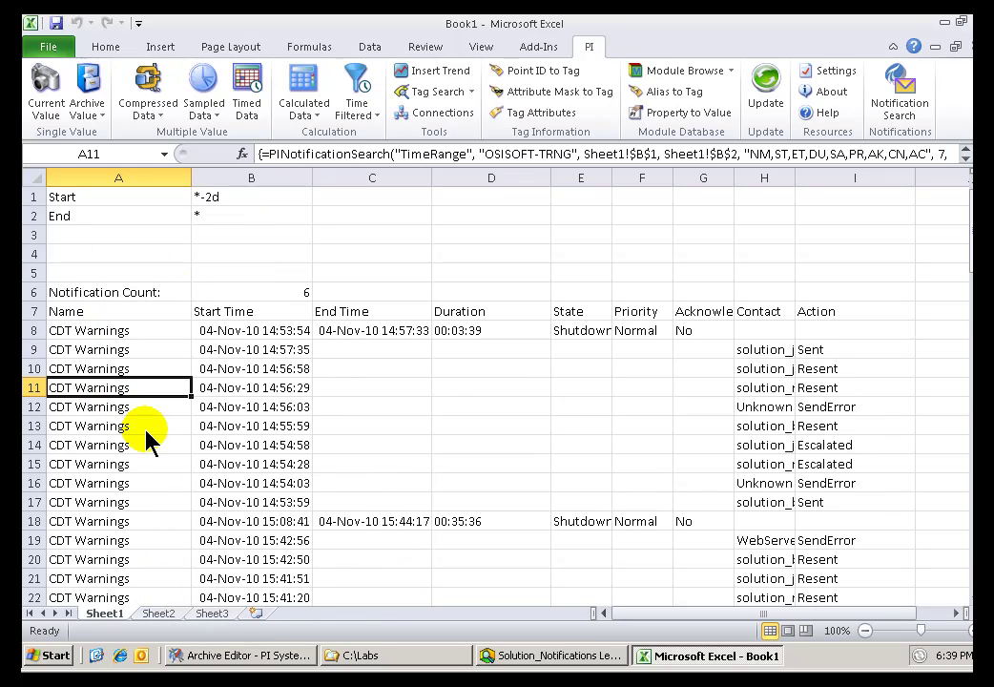
left_click(96, 338)
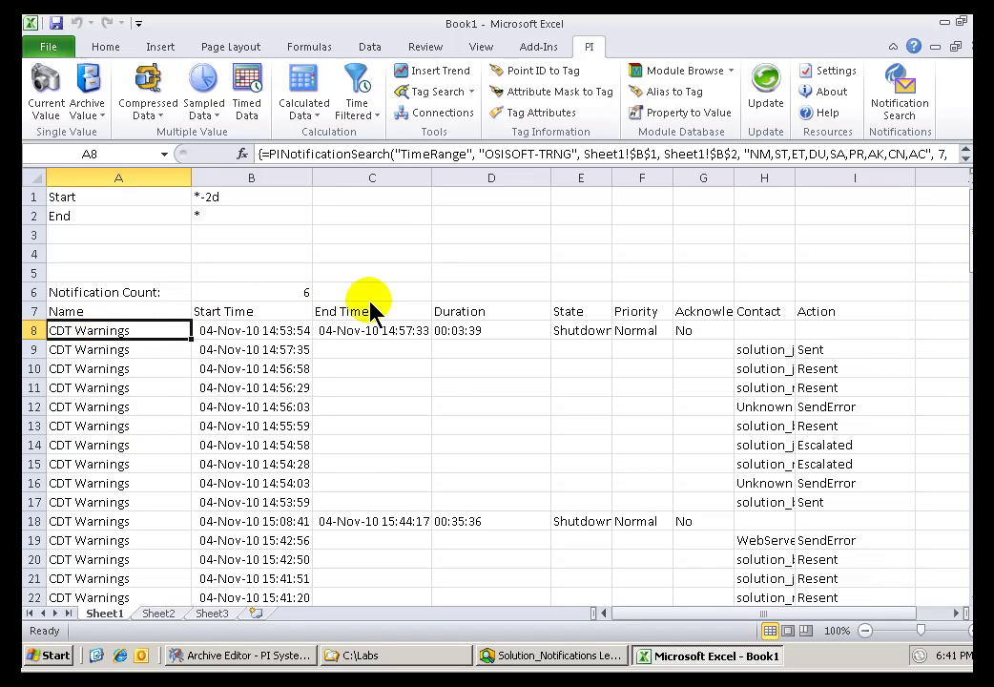
Step: Run the Timerange notification search again, view the options available for the first CDT Warnings instance, and close the search without applying it
left_click(875, 109)
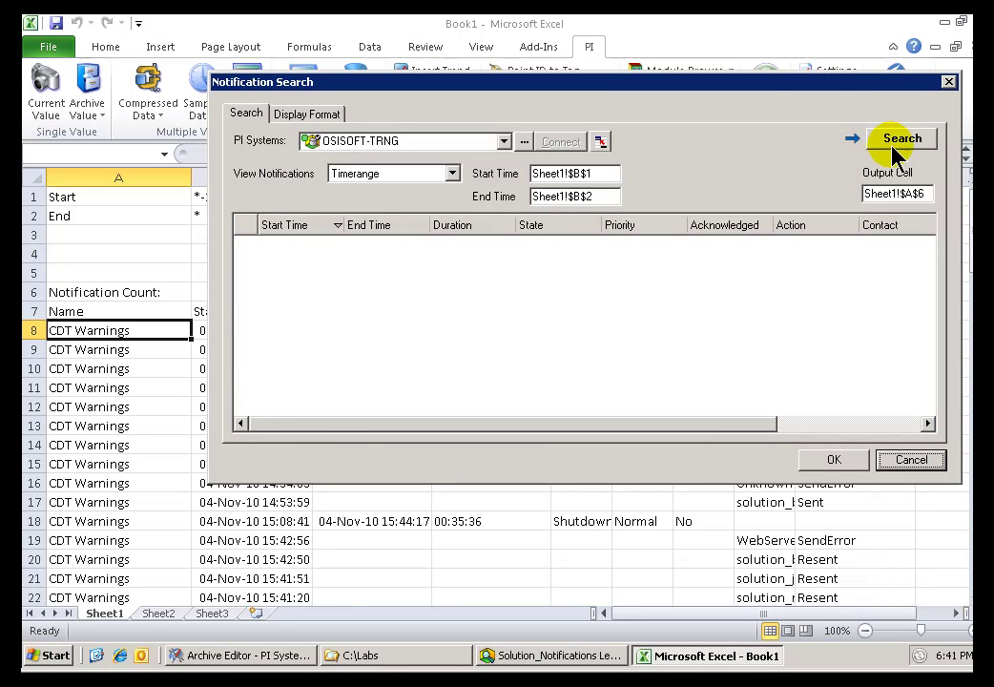
left_click(896, 143)
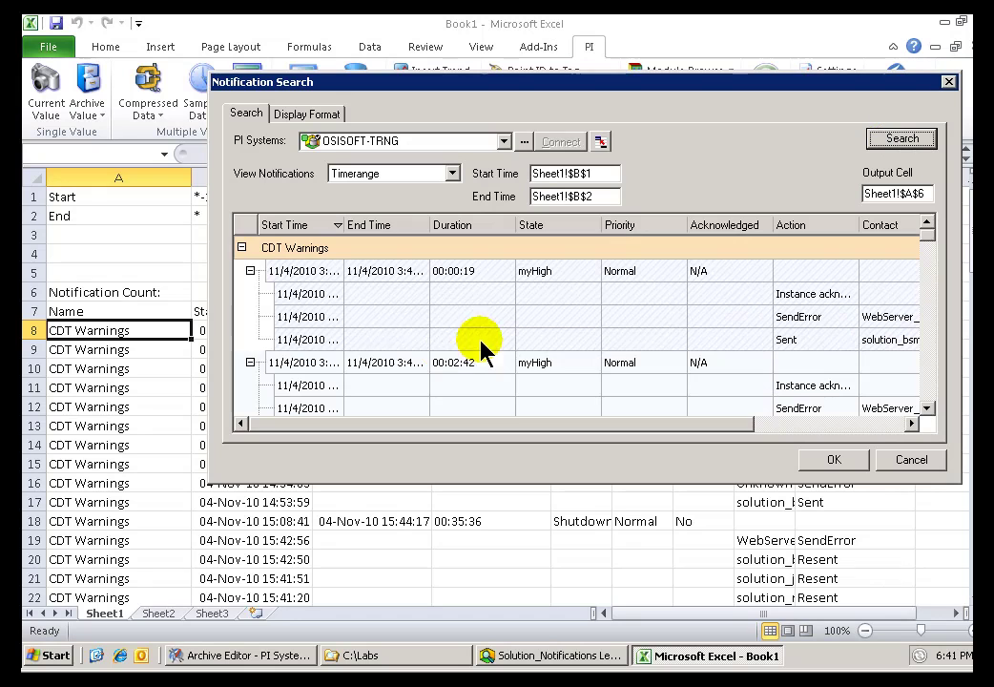
right_click(304, 274)
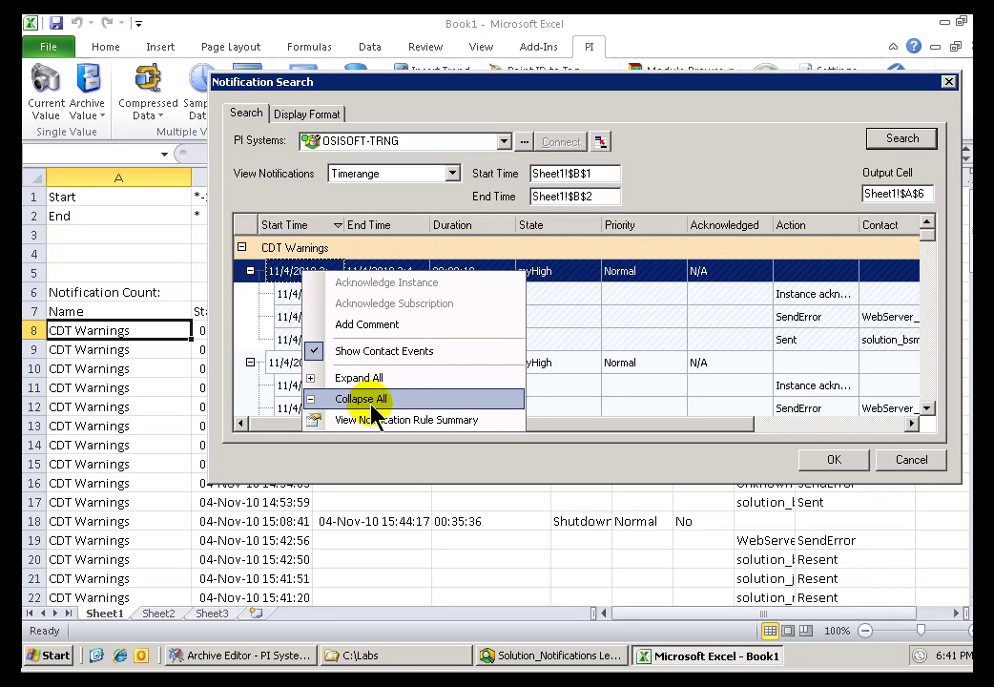
left_click(693, 198)
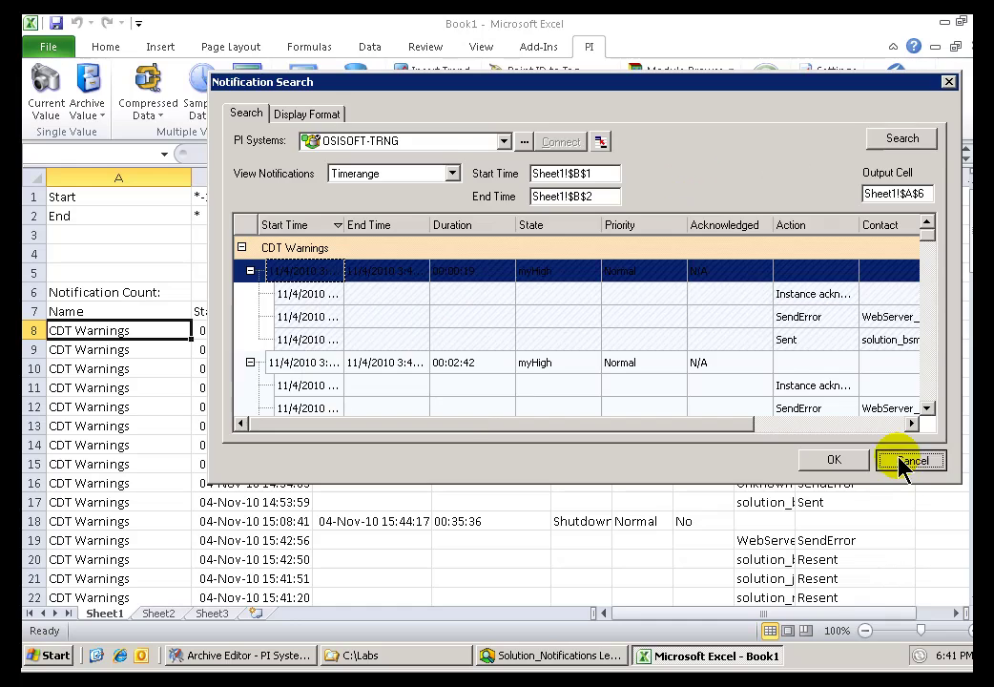